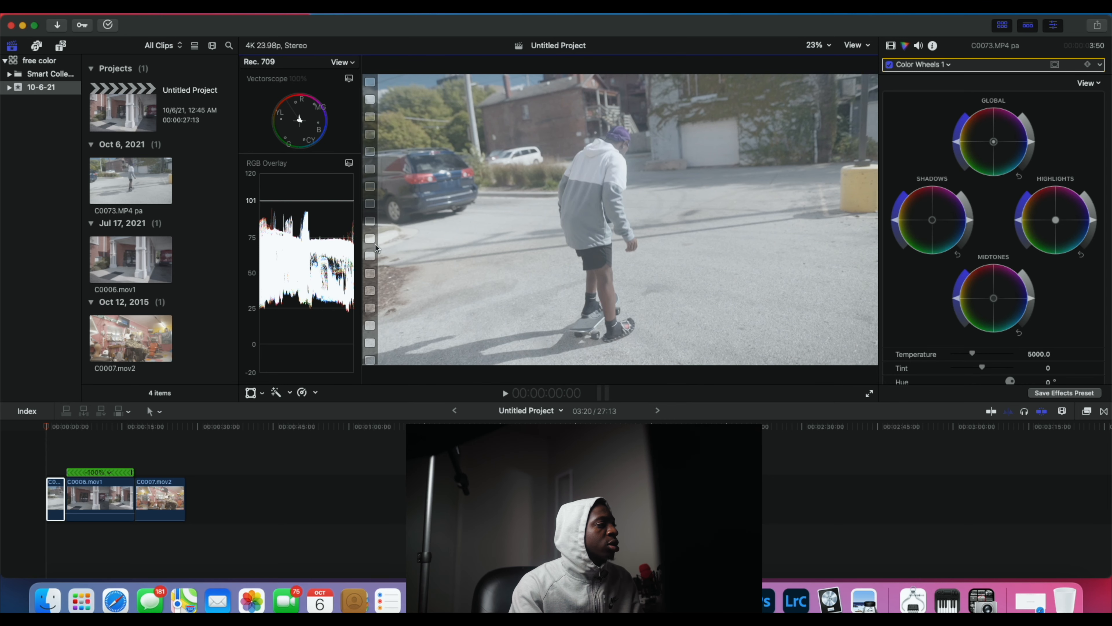
Step: Widen the video scopes and show the video properties of the first clip in the timeline
drag(362, 245, 424, 241)
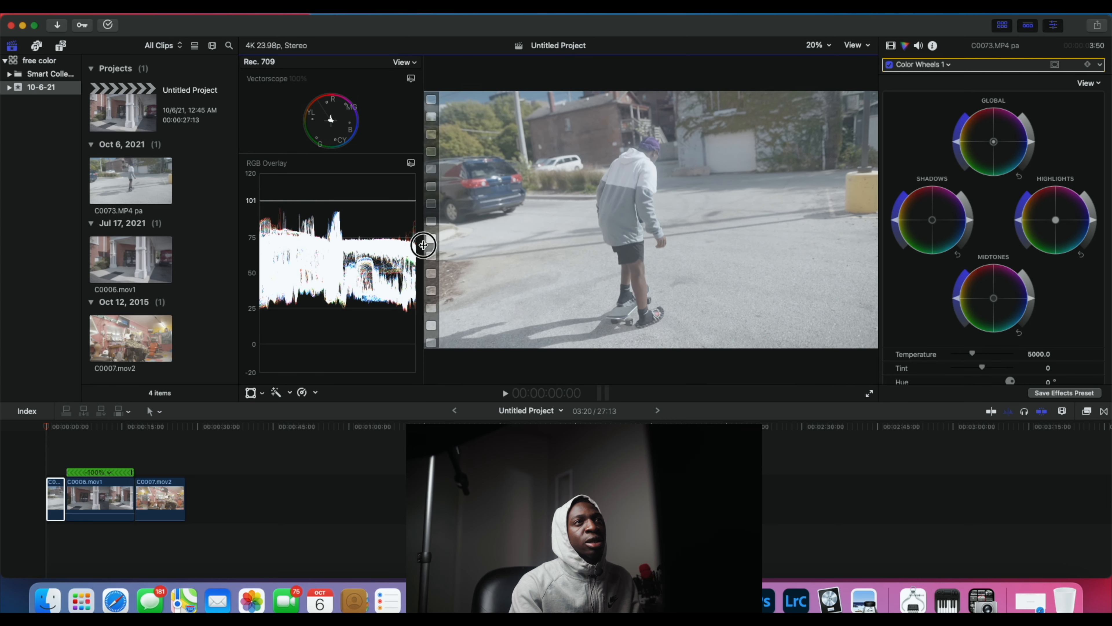
click(54, 496)
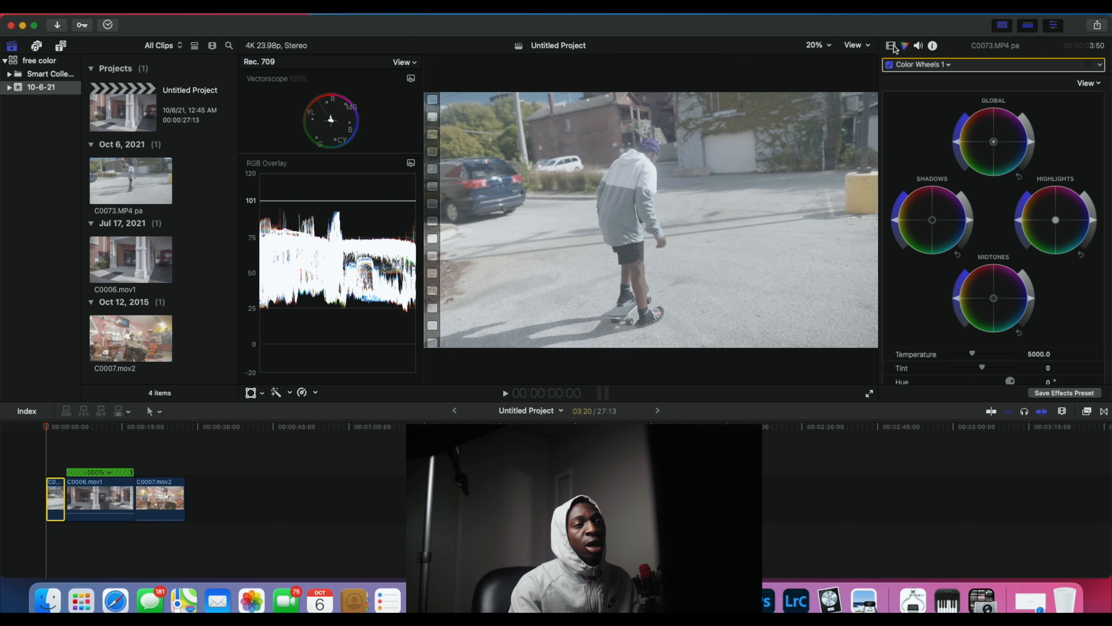
click(890, 45)
click(55, 508)
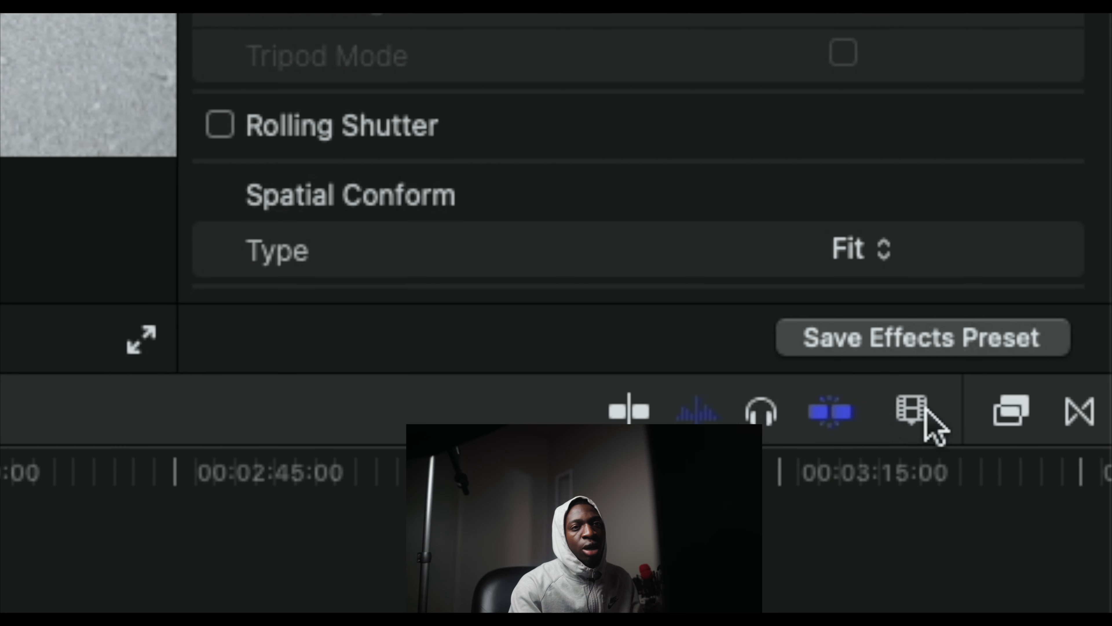
Step: Search the effects library for "lut" and apply the Custom LUT effect to the first clip
click(1062, 412)
click(926, 413)
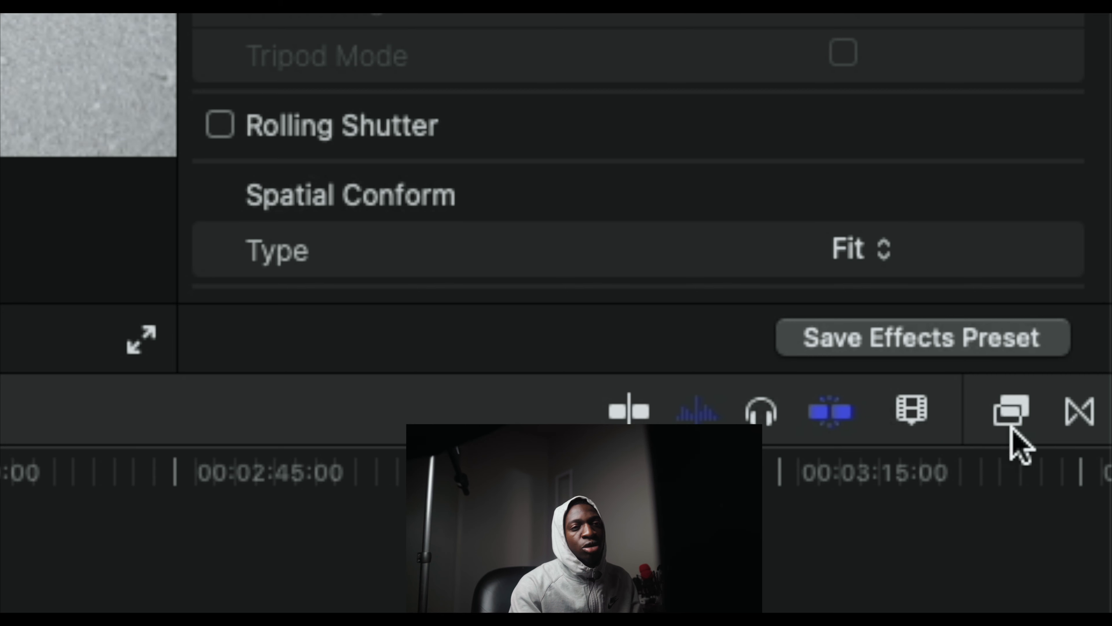
click(1021, 428)
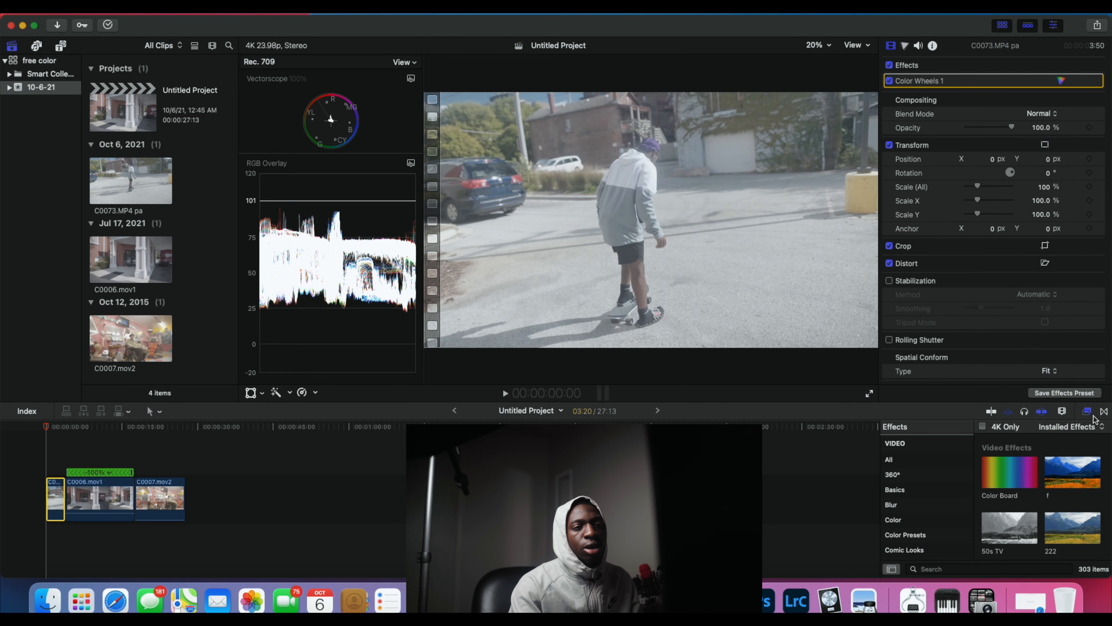
scroll(1028, 486, down, 6)
click(947, 569)
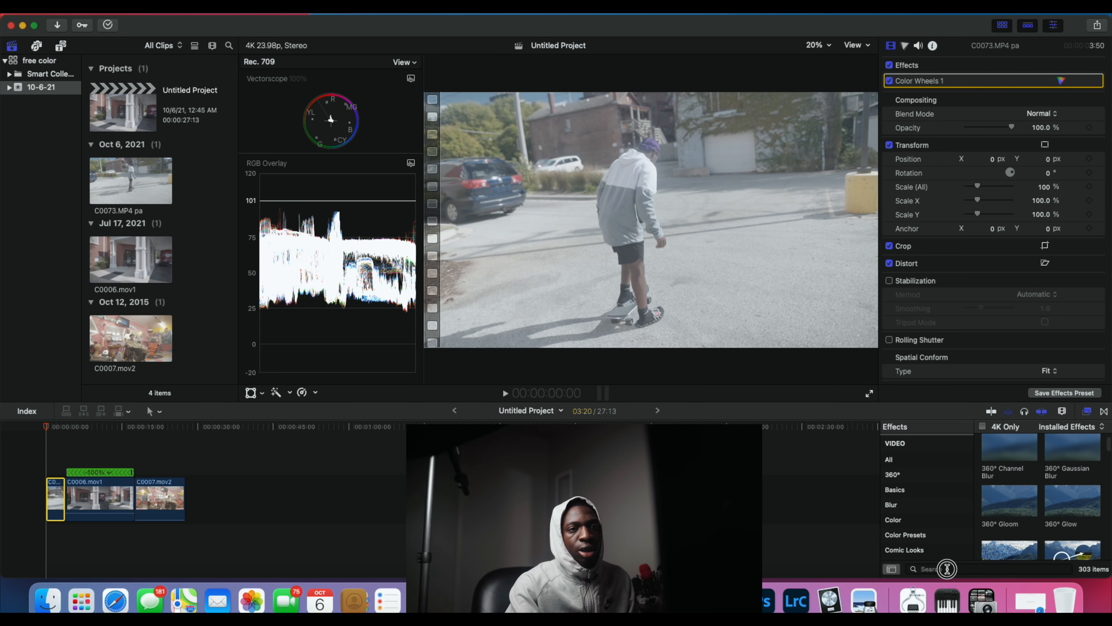
text(l)
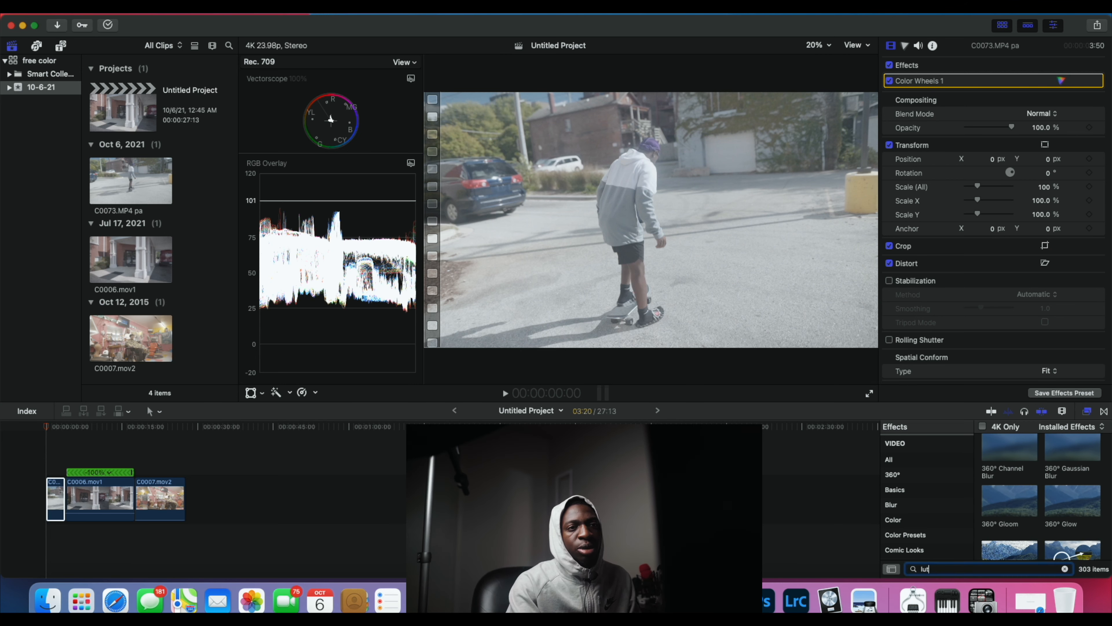
text(ut)
key(Return)
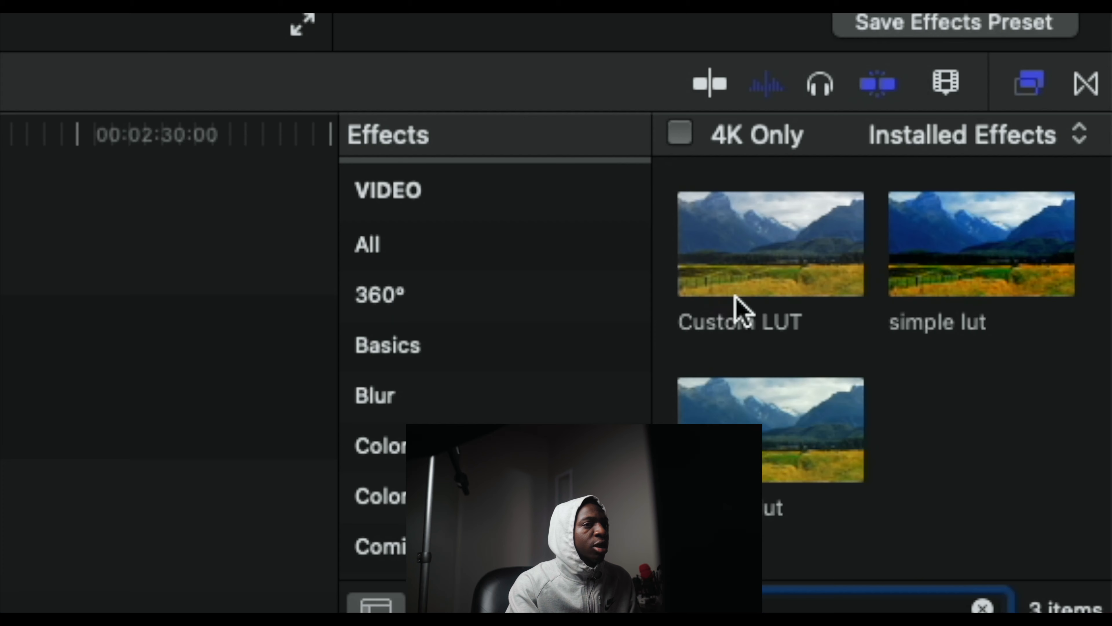
drag(762, 249, 53, 500)
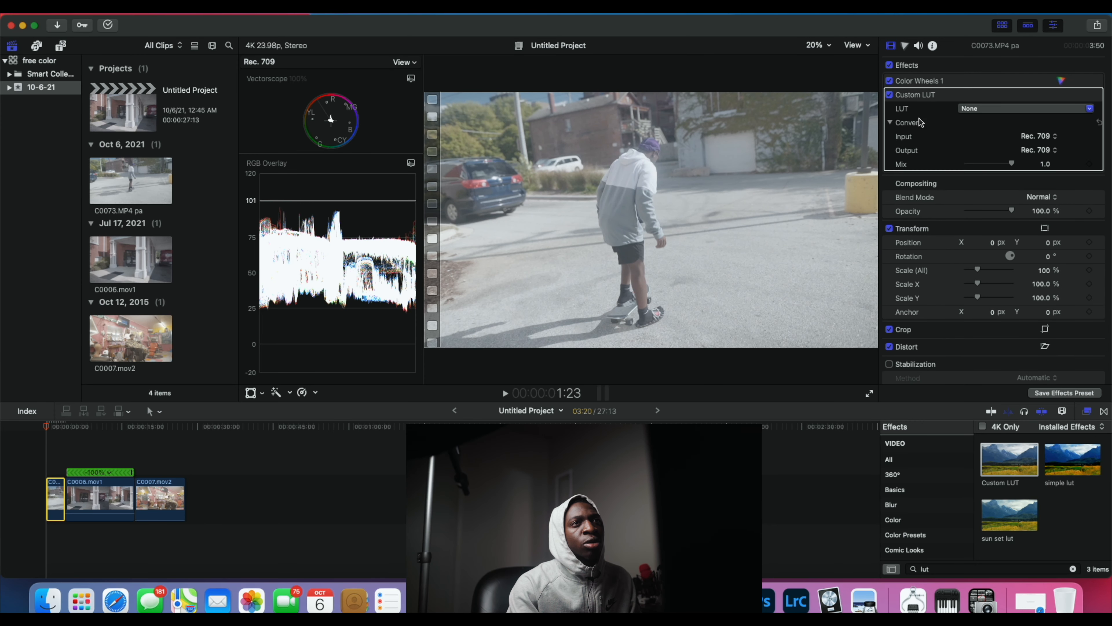
Step: Set the clip's Custom LUT to U-SONY-S-LOG2-V1-LTR from the IWLTBAP Sony S-Log2 to Rec.709 conversion LUTs
click(988, 108)
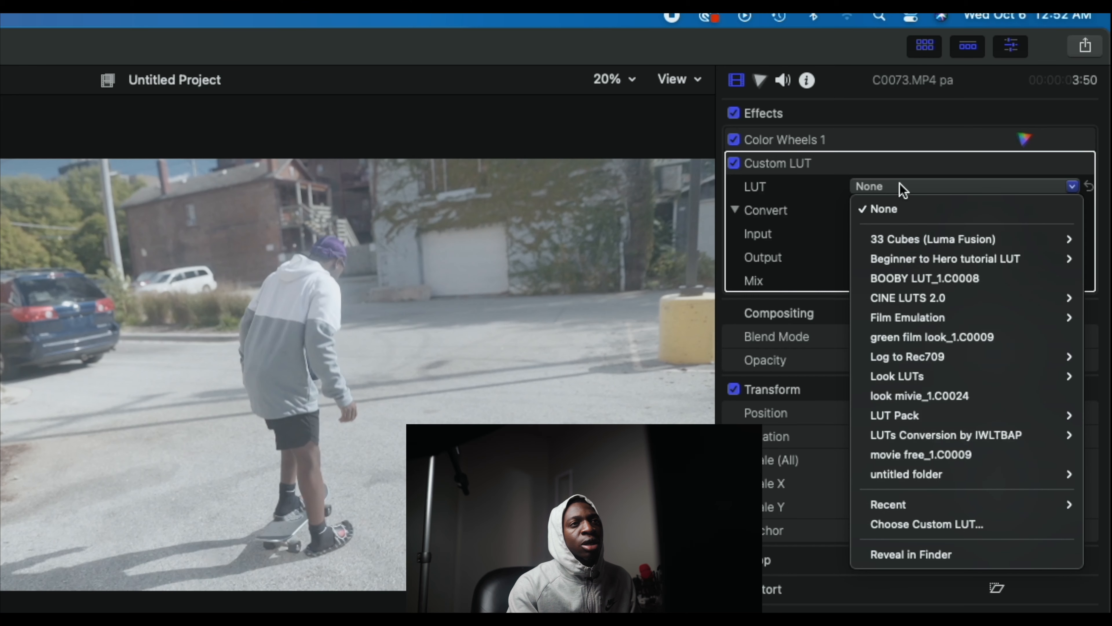
click(900, 189)
click(900, 188)
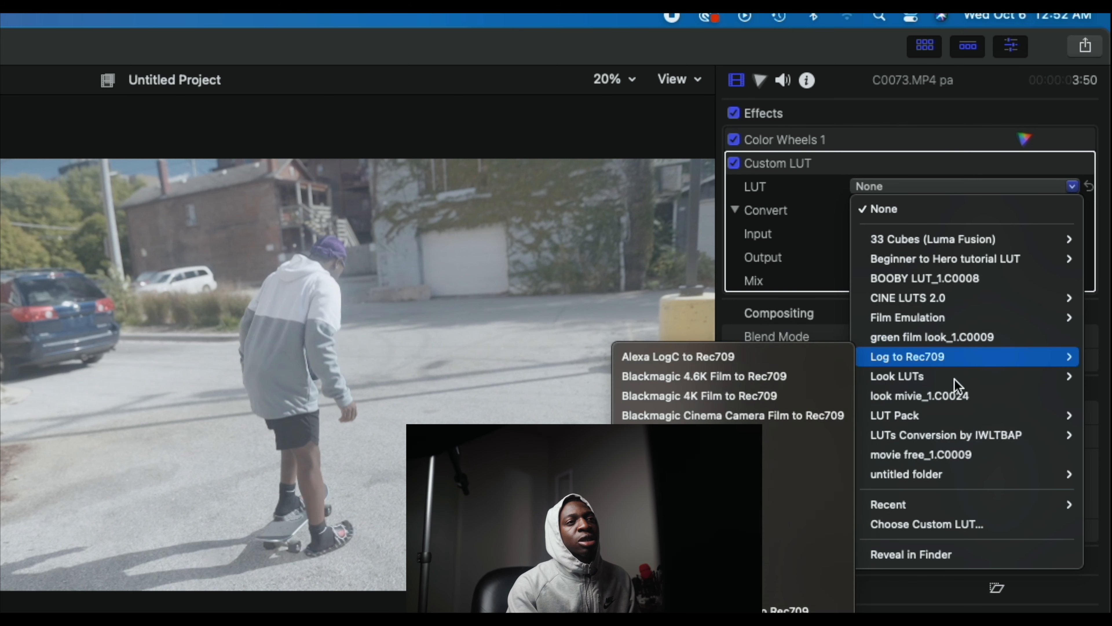
mouse_move(919, 364)
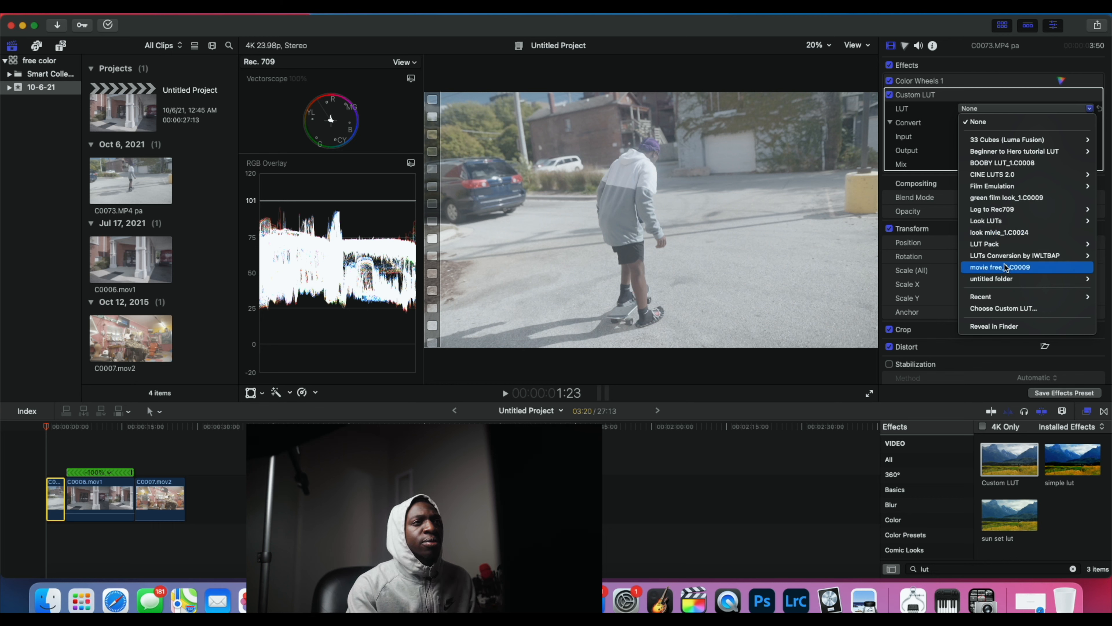
mouse_move(1006, 259)
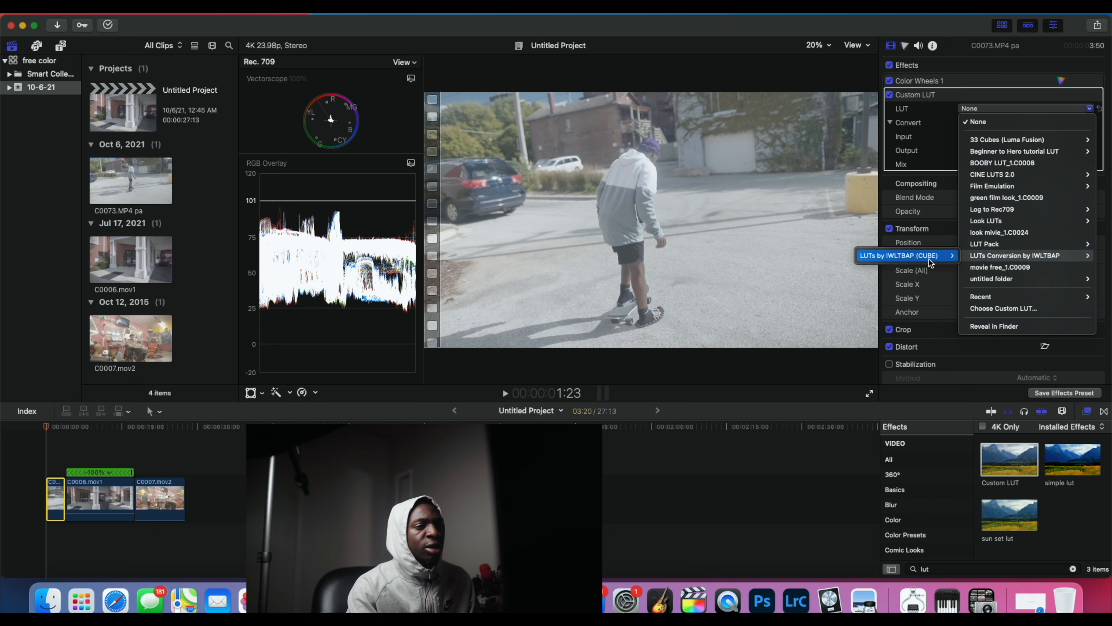
mouse_move(928, 258)
mouse_move(830, 268)
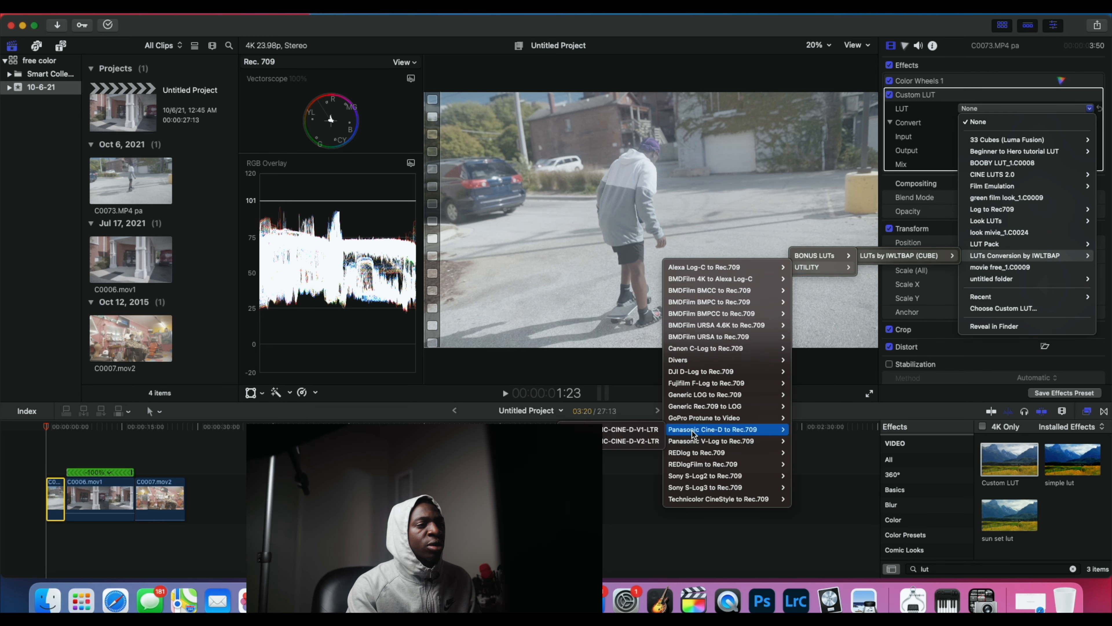
mouse_move(717, 479)
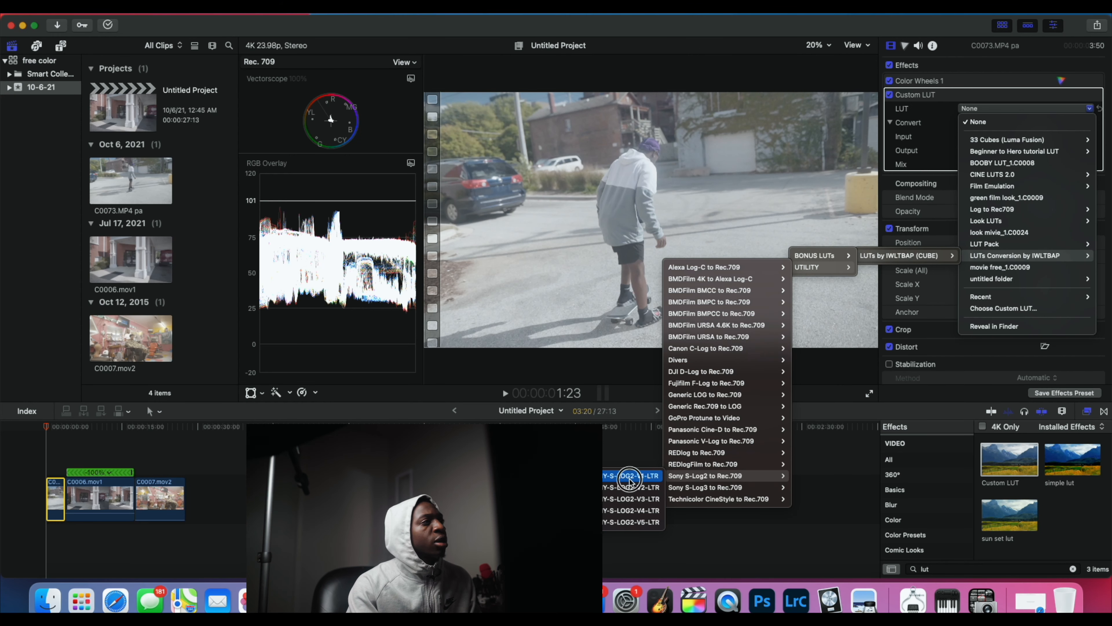
click(700, 490)
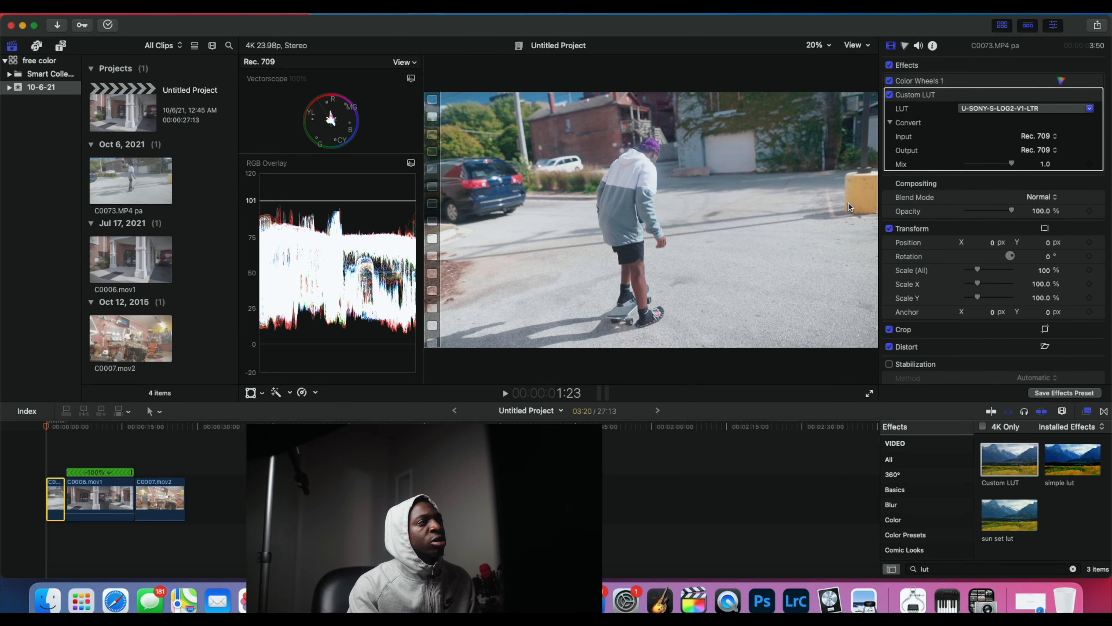
Step: Using enlarged scopes, balance the clip in Color Wheels 1 by lowering shadows brightness, raising highlights and lowering midtones
click(461, 270)
drag(424, 270, 590, 255)
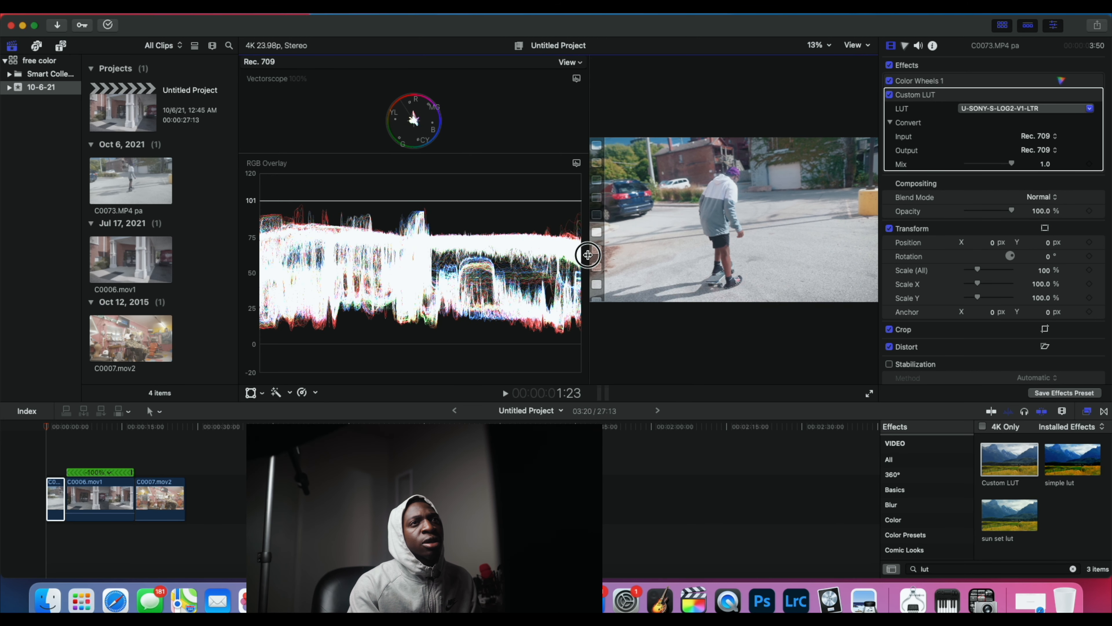
click(1061, 81)
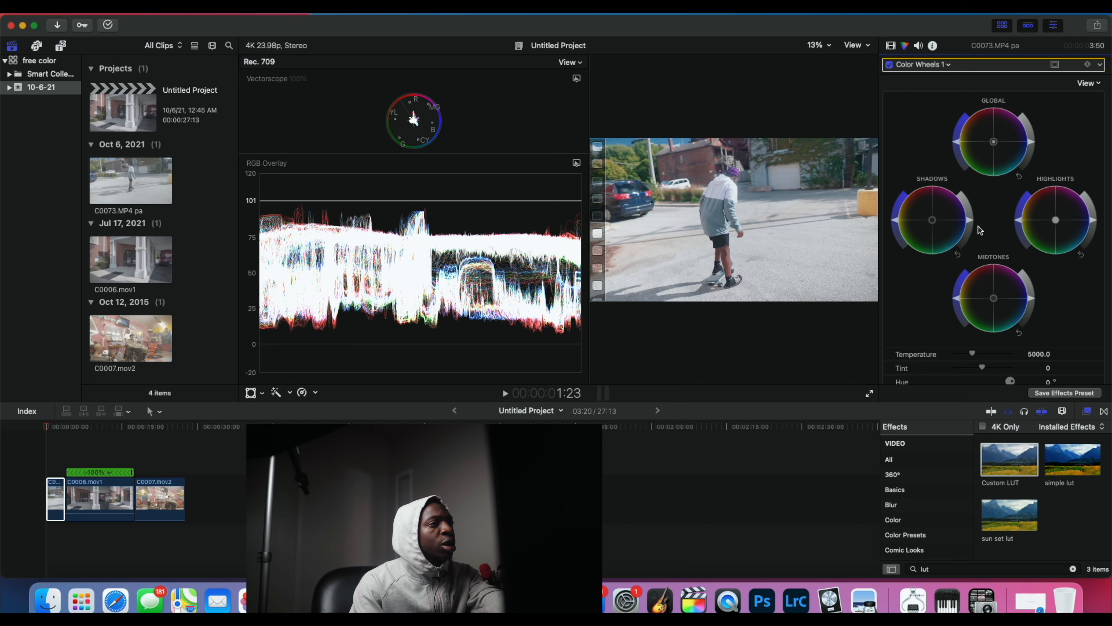
drag(969, 224, 976, 235)
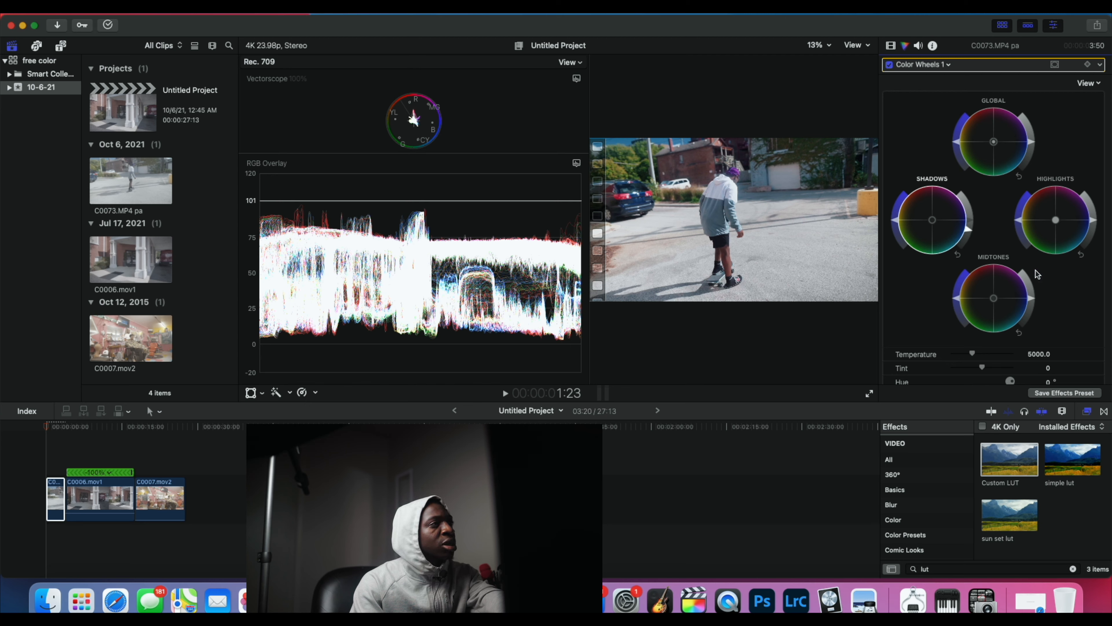
drag(1093, 224, 1096, 215)
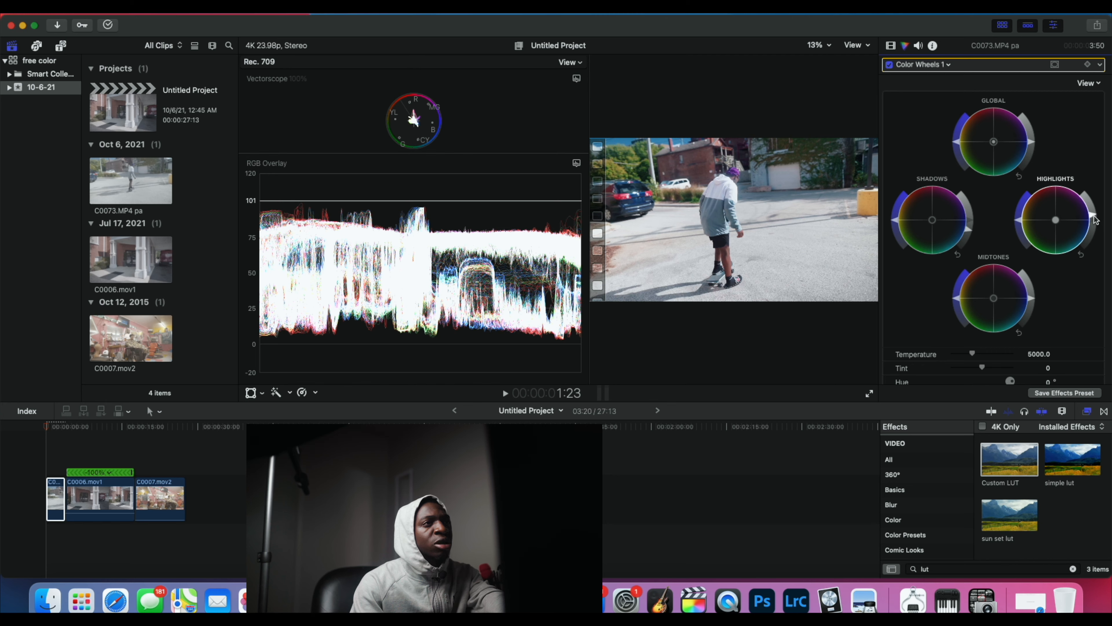
drag(1032, 299, 1034, 314)
Step: Enlarge the viewer and compare the clip with all its effects disabled and enabled, leaving them enabled
drag(590, 215, 390, 214)
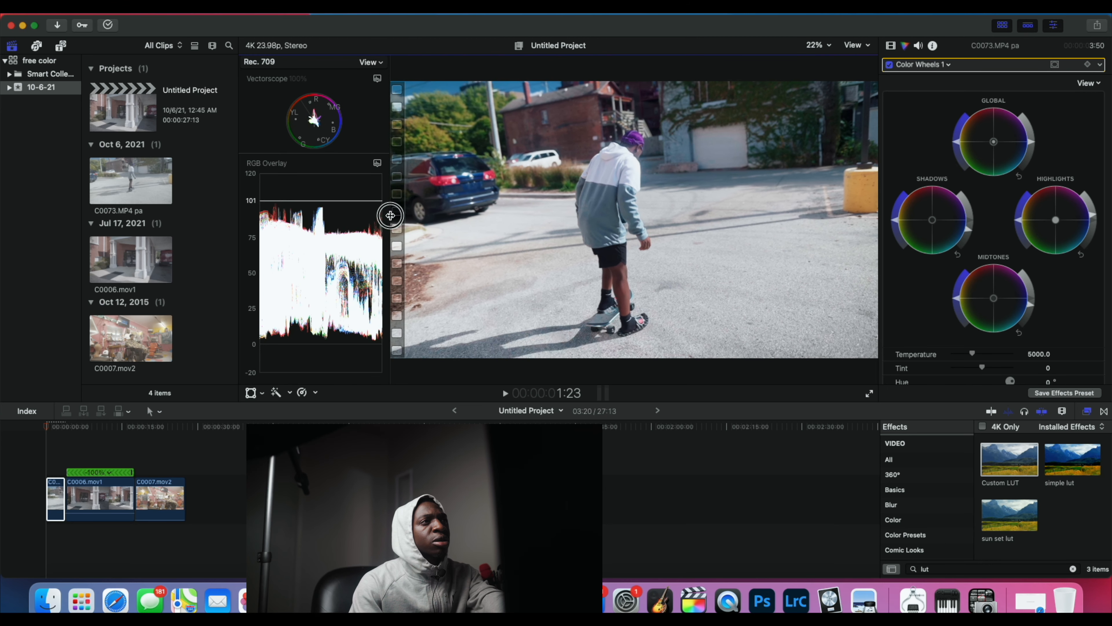
click(892, 45)
click(889, 65)
click(889, 65)
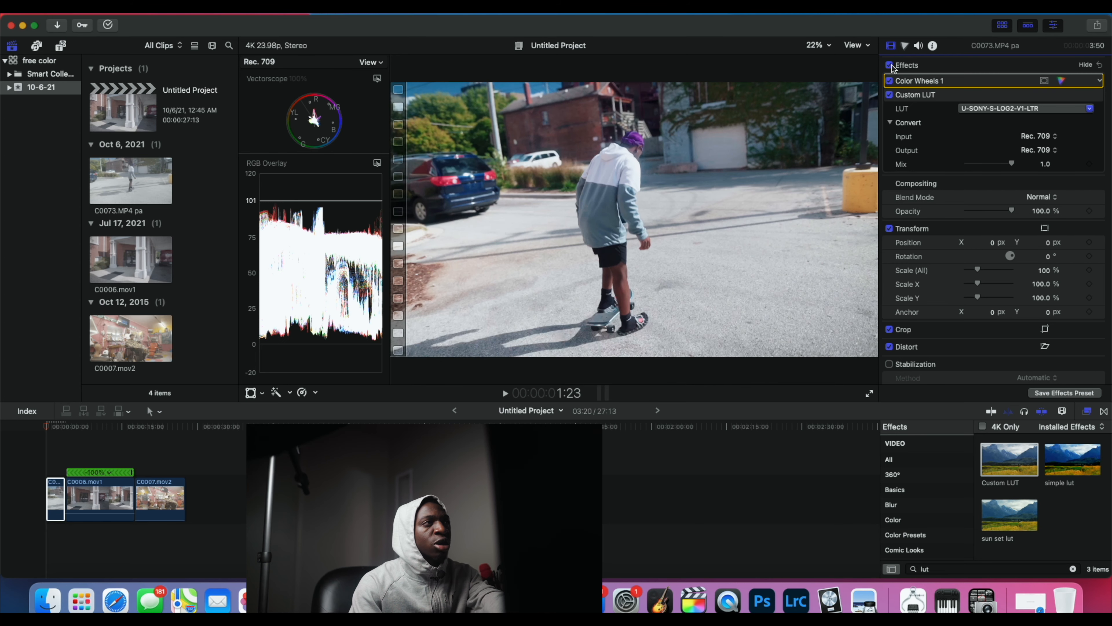
click(890, 65)
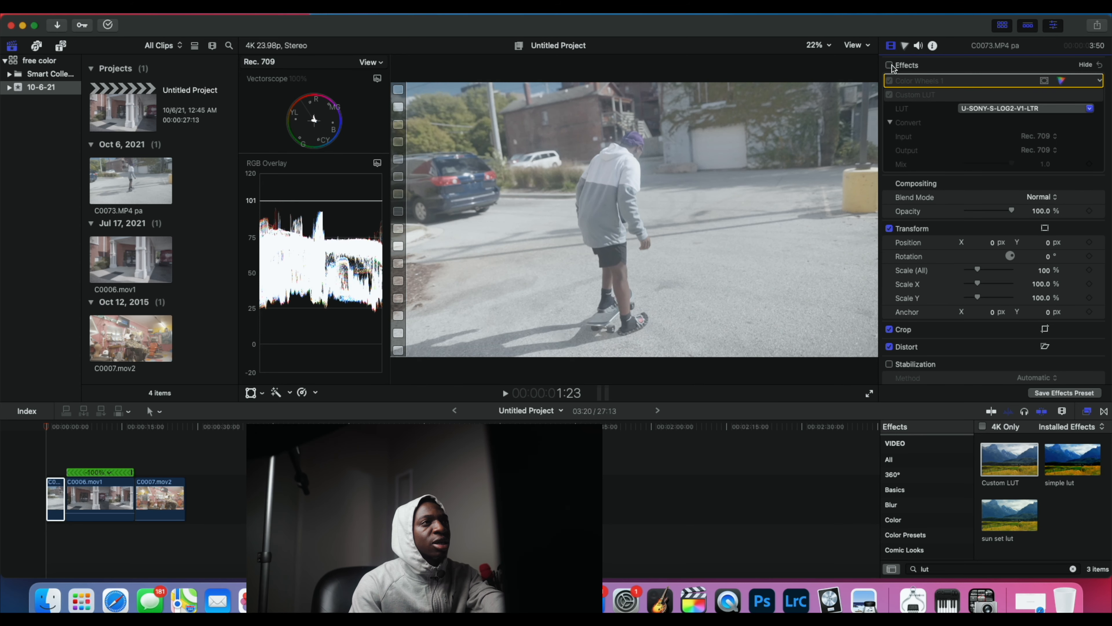
click(889, 65)
click(889, 65)
click(889, 65)
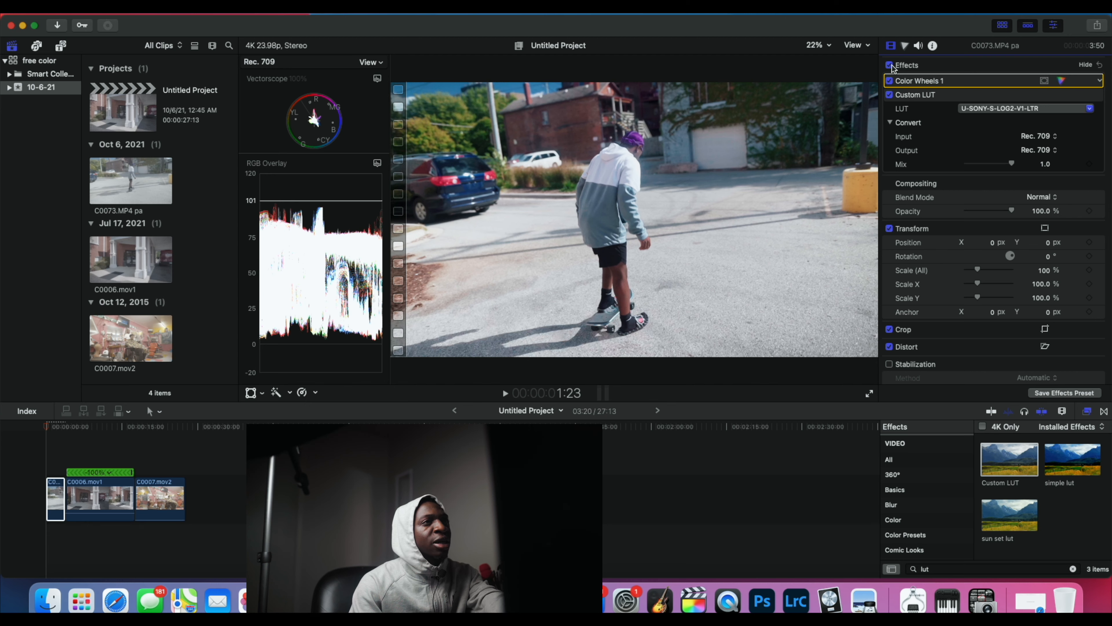
click(889, 65)
click(889, 65)
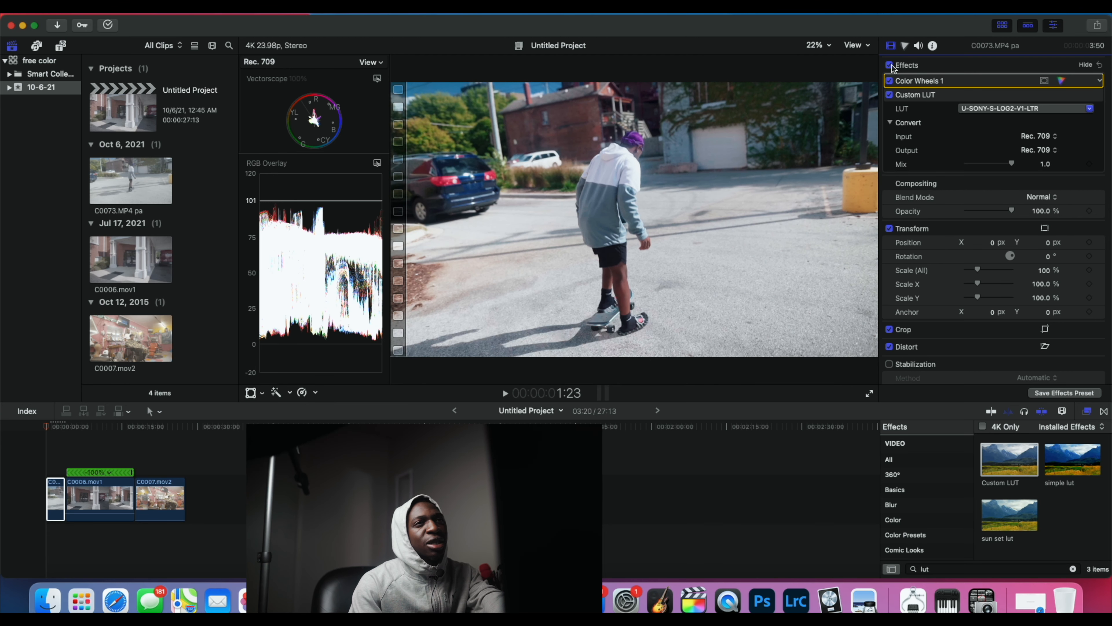
Step: Fine-tune the midtones in Color Wheels 1, raising their brightness and saturation slightly
click(1061, 81)
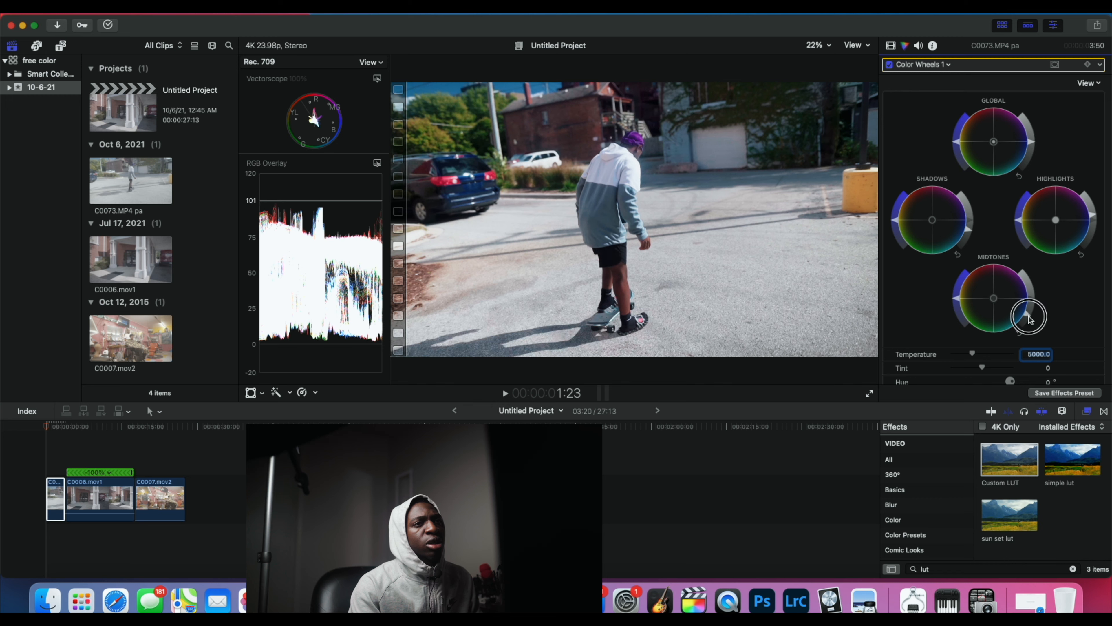
drag(1030, 316, 1030, 315)
click(1030, 314)
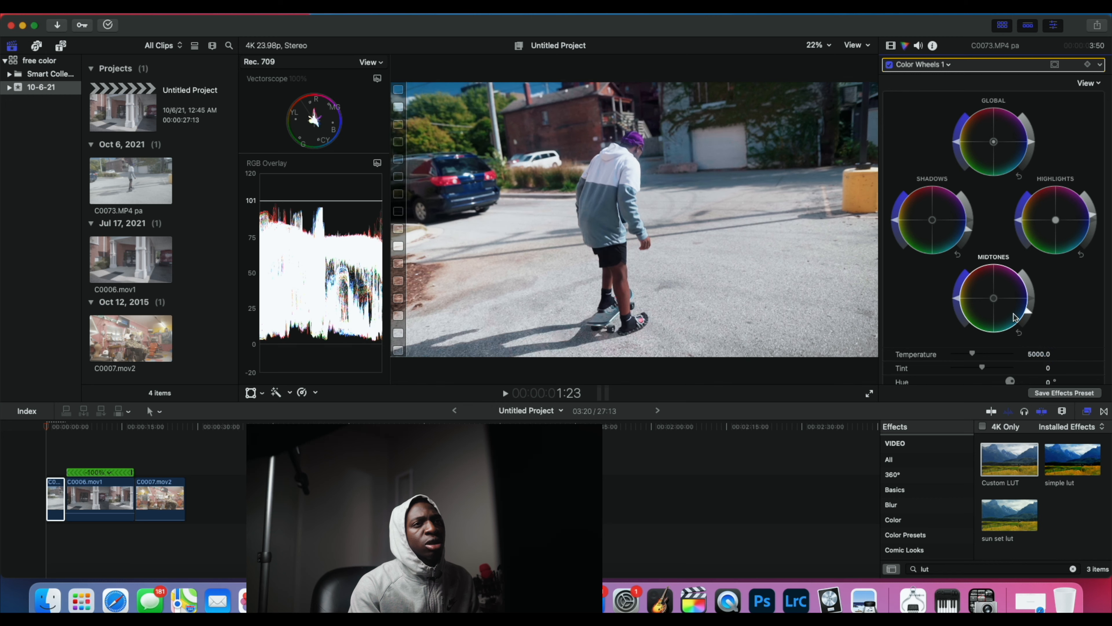
drag(959, 301, 954, 296)
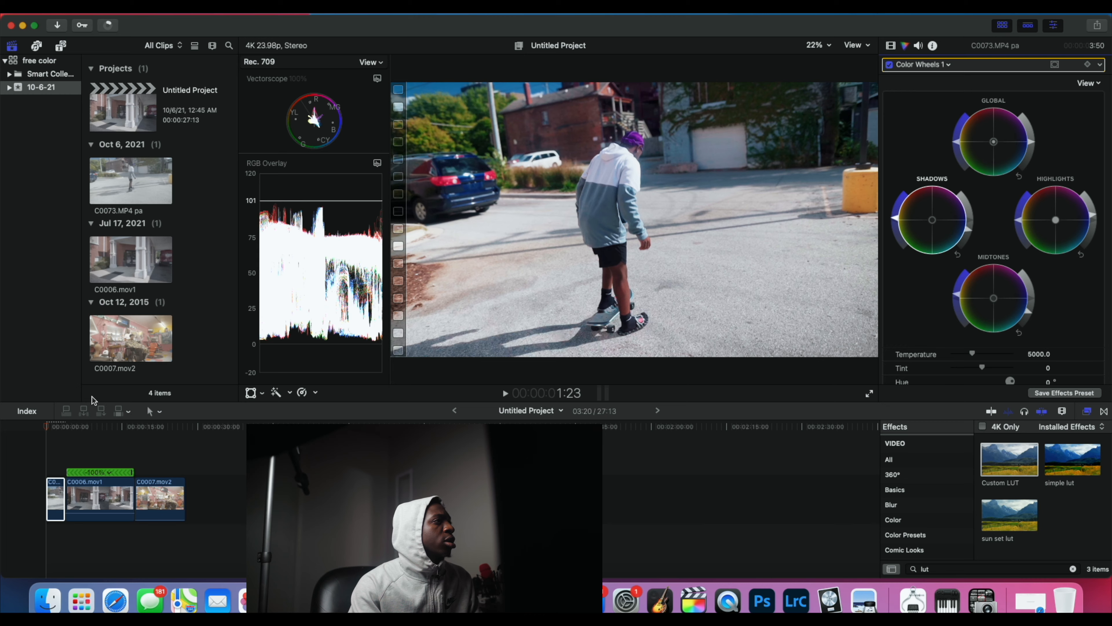
Step: Search the titles for "ad" and place an Adjustment Layer above the first clip, matching the clip's length
click(61, 45)
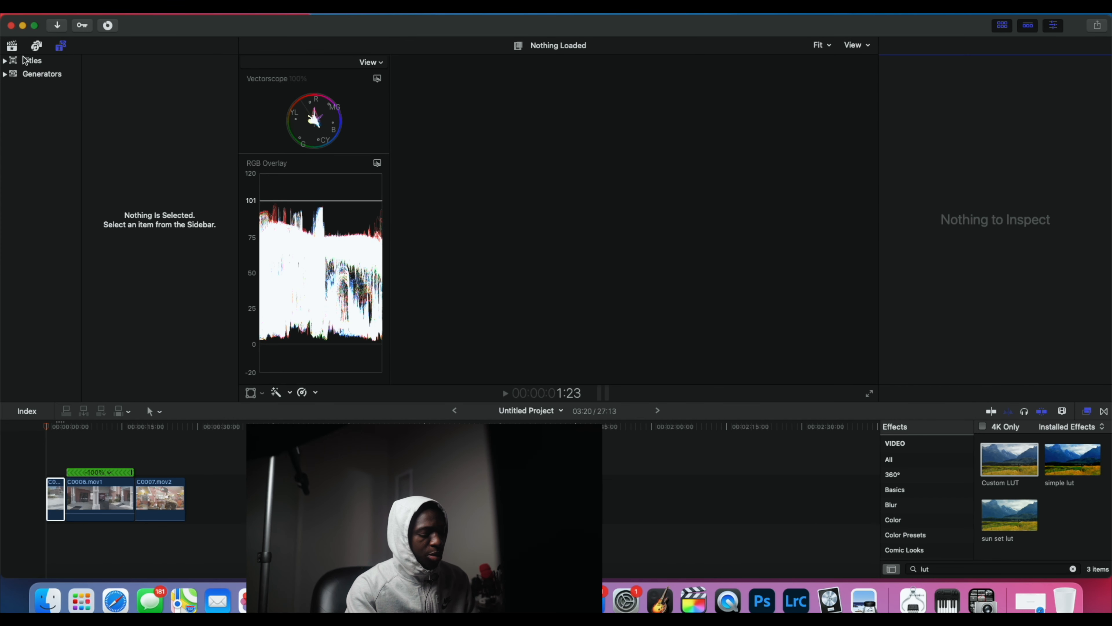
click(26, 60)
click(167, 62)
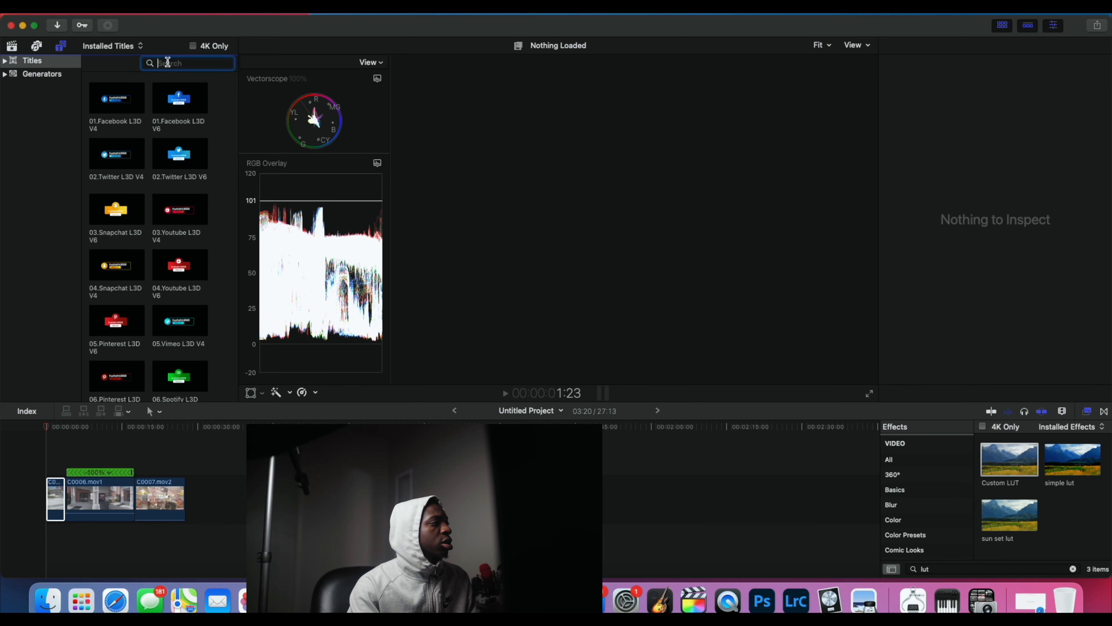
text(ad)
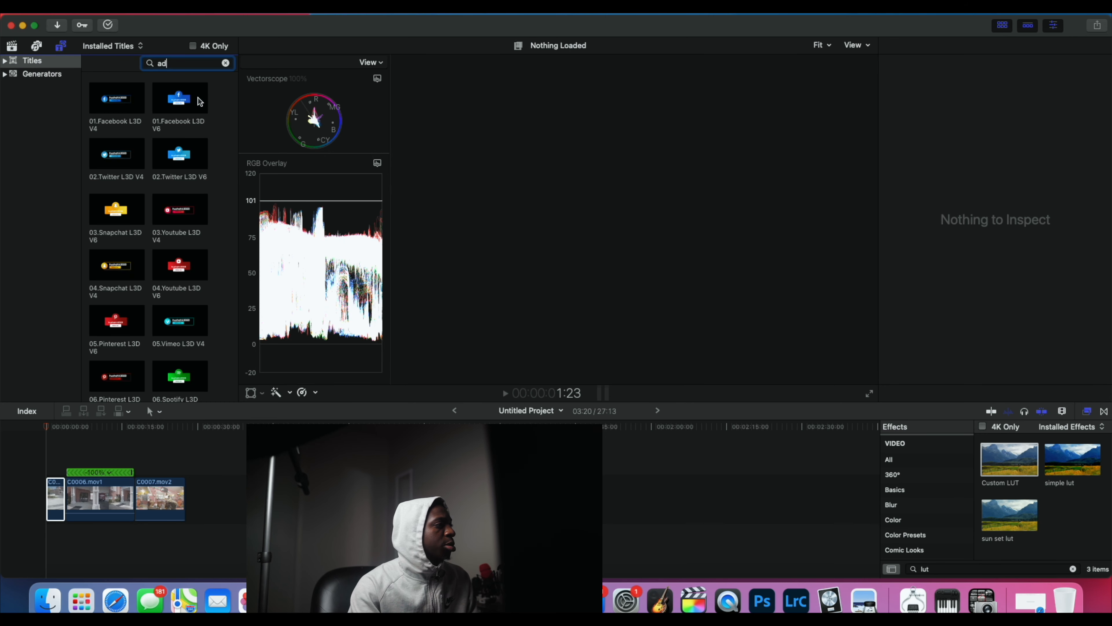
drag(180, 98, 54, 460)
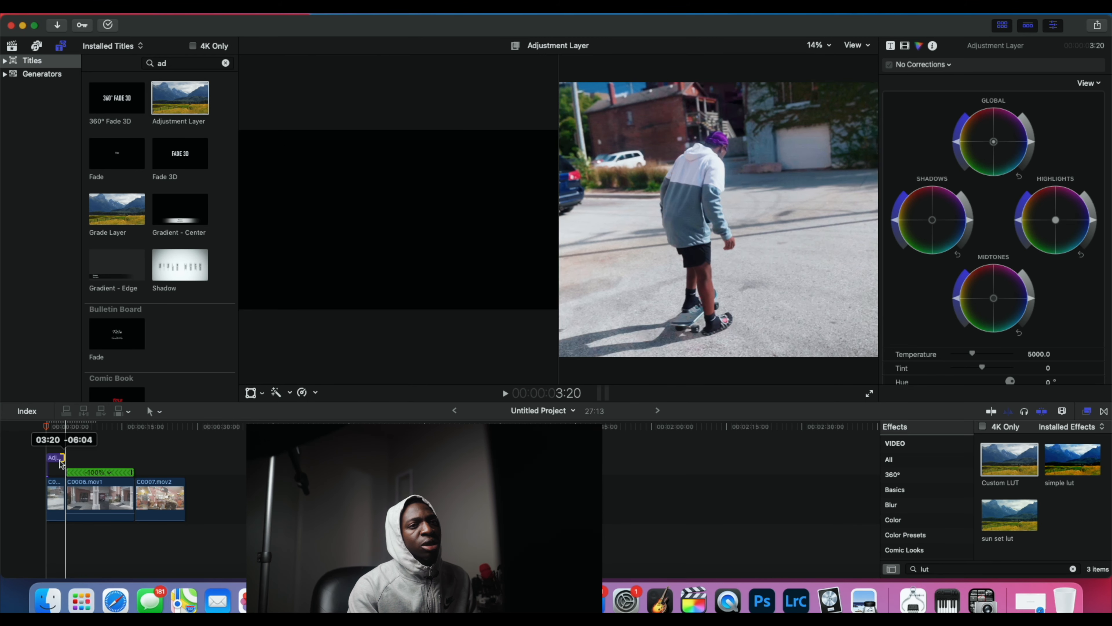
Step: Apply the Custom LUT effect to the adjustment layer and show the layer's video properties
click(55, 467)
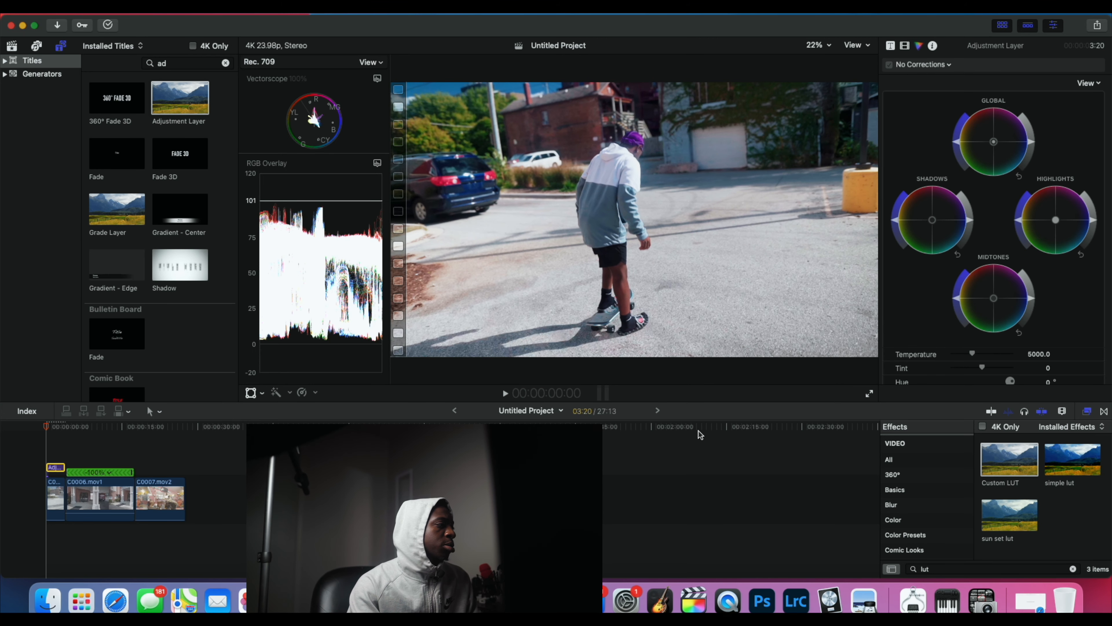
drag(1022, 465, 57, 470)
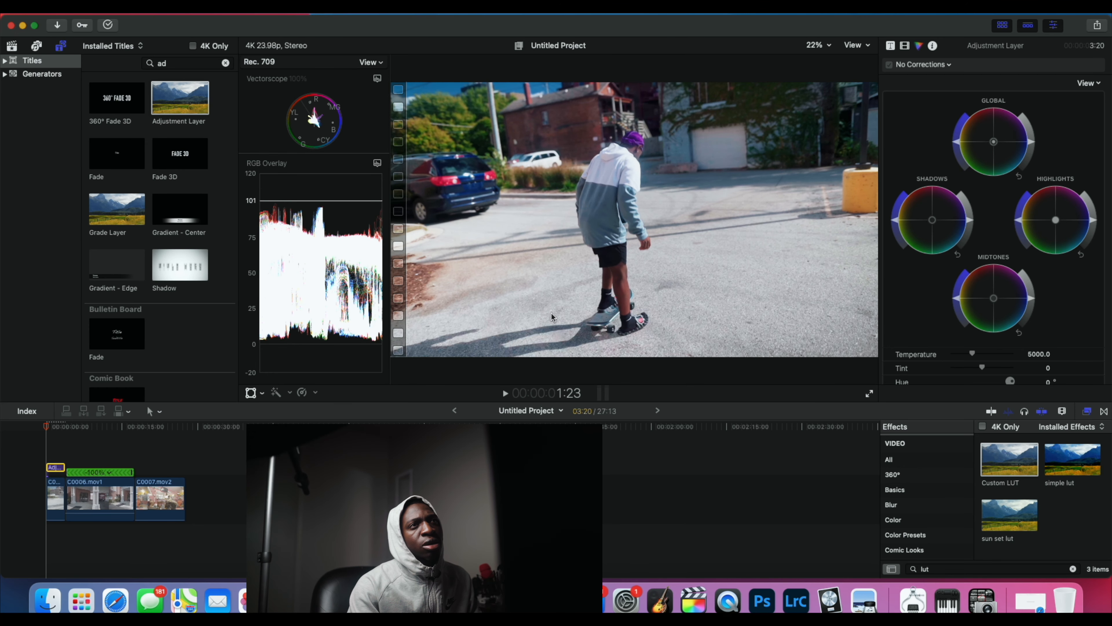
click(904, 45)
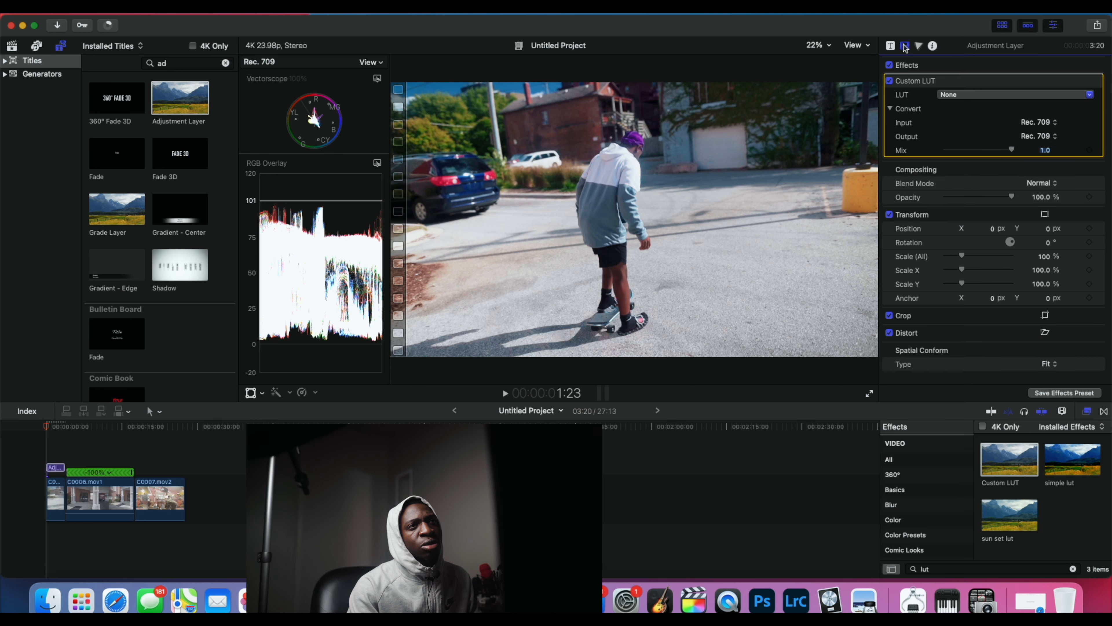
Step: Assign the AUTUMN LUT from CINE LUTS 2.0 to the adjustment layer and set its mix to 0.4
click(961, 94)
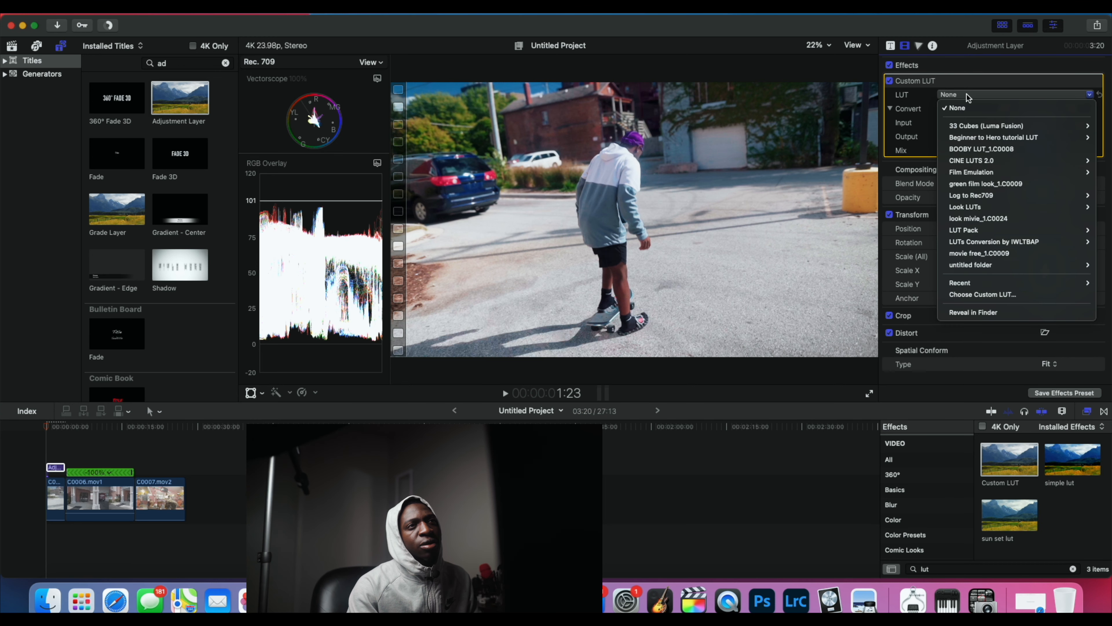
mouse_move(984, 193)
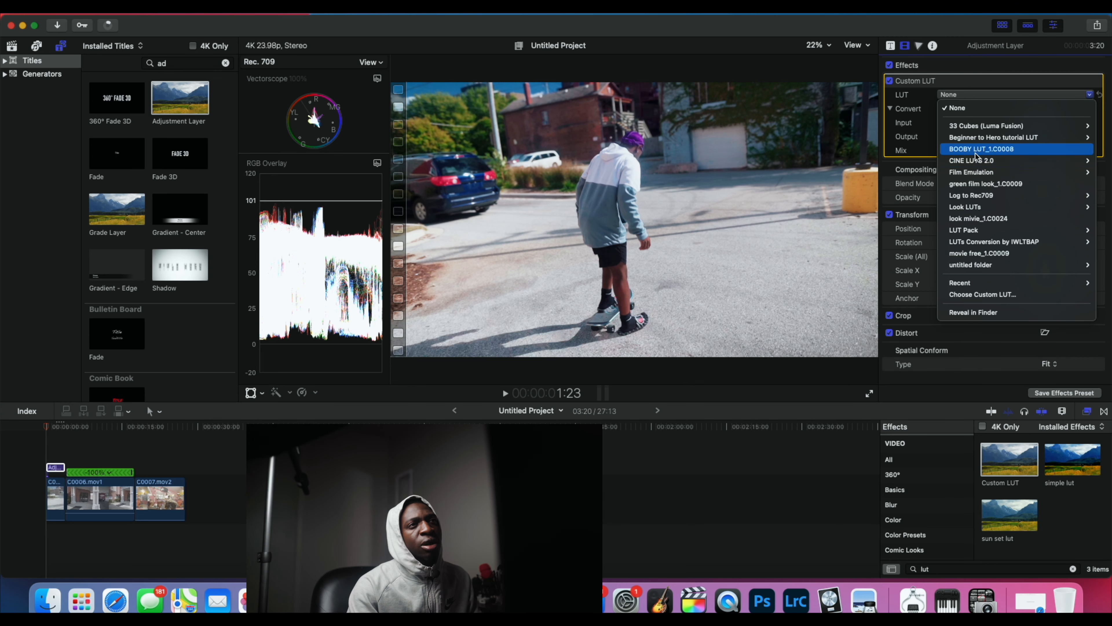
mouse_move(975, 161)
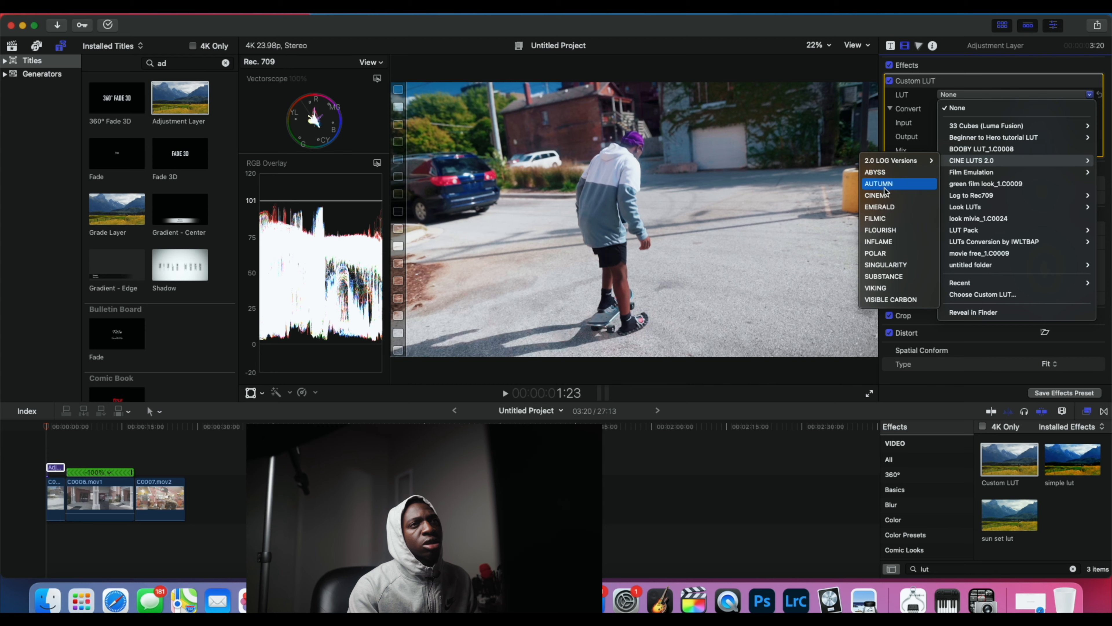
click(891, 185)
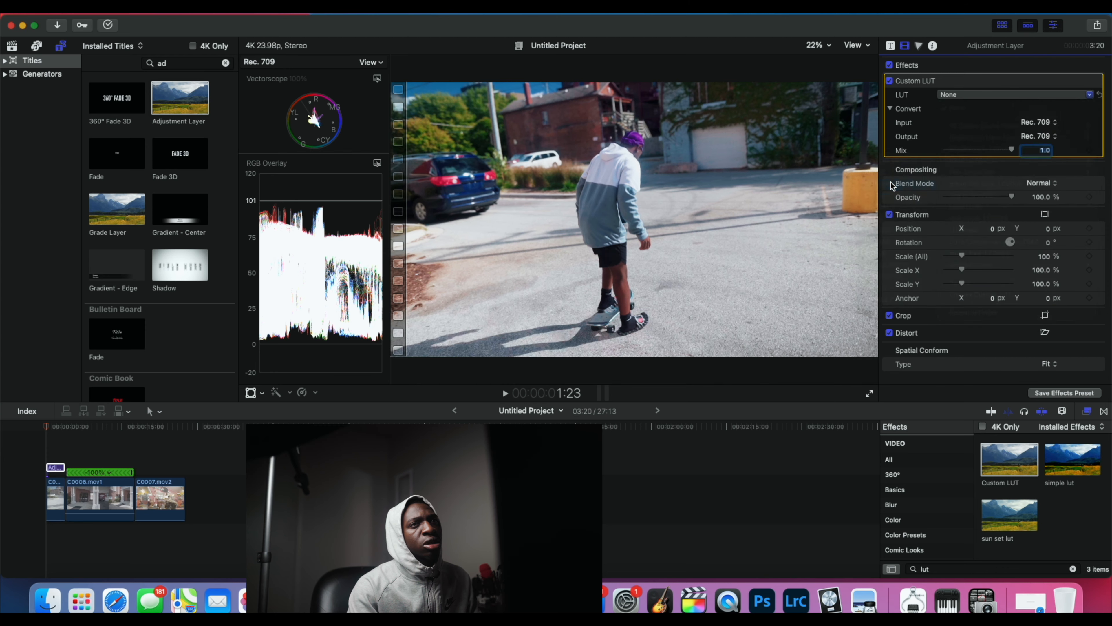
drag(983, 151, 975, 152)
drag(975, 150, 971, 149)
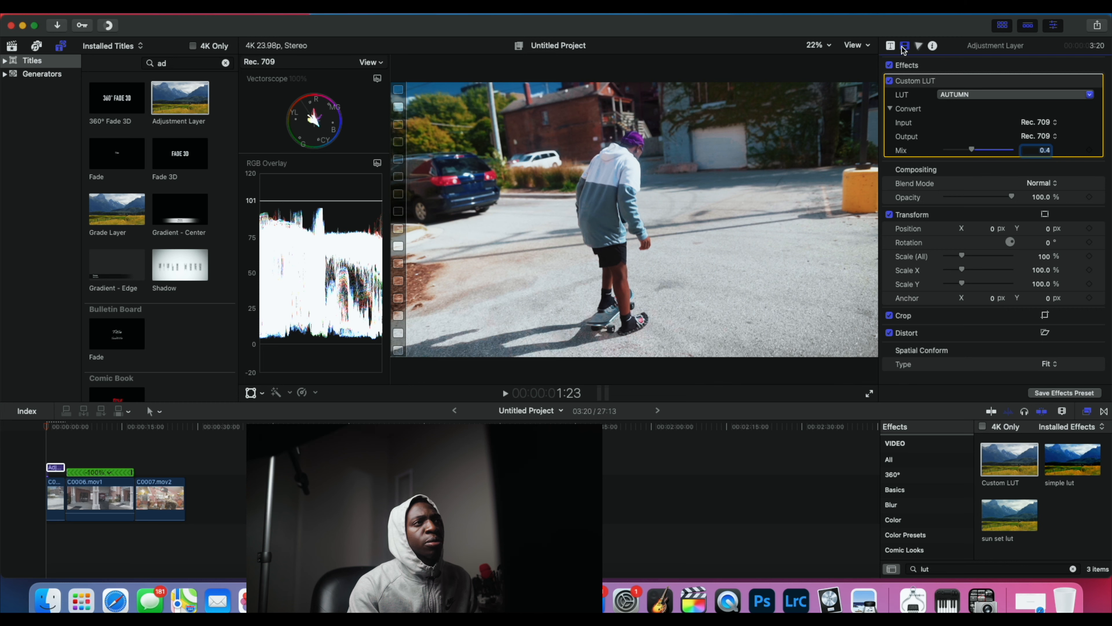
Step: Compare the image with the adjustment layer's effects disabled and enabled, leaving them enabled
click(889, 66)
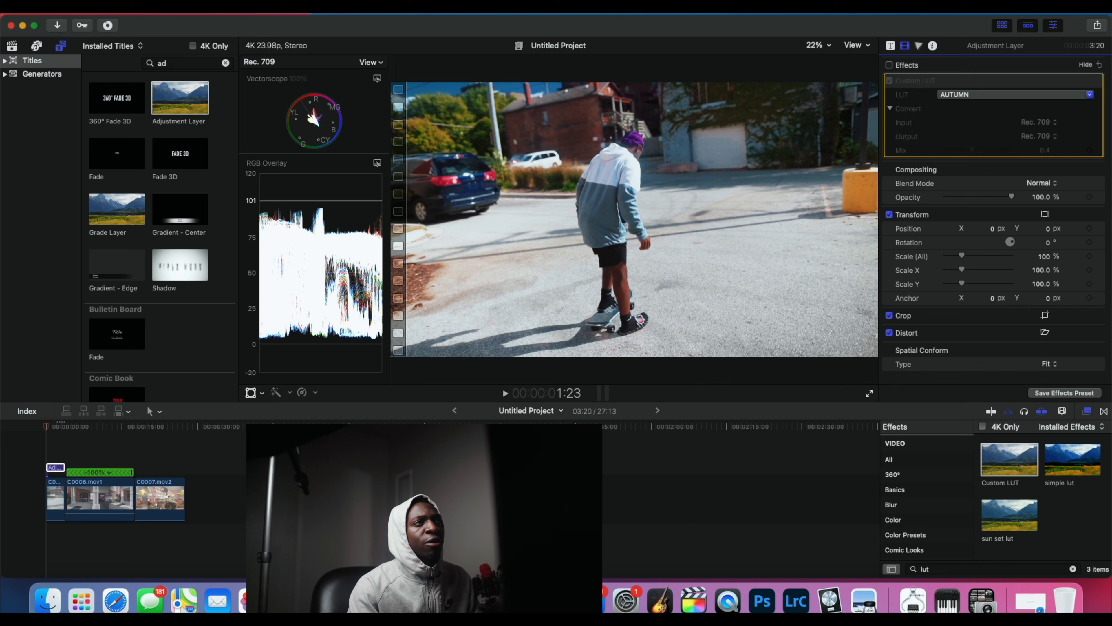
click(889, 66)
click(889, 66)
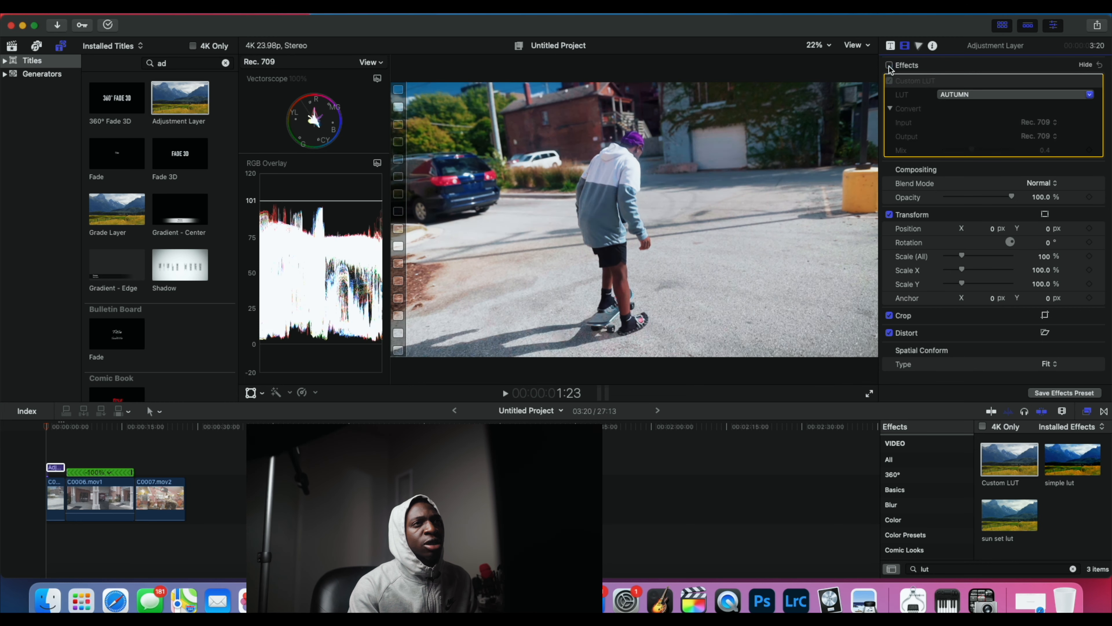
click(889, 66)
click(889, 66)
click(889, 66)
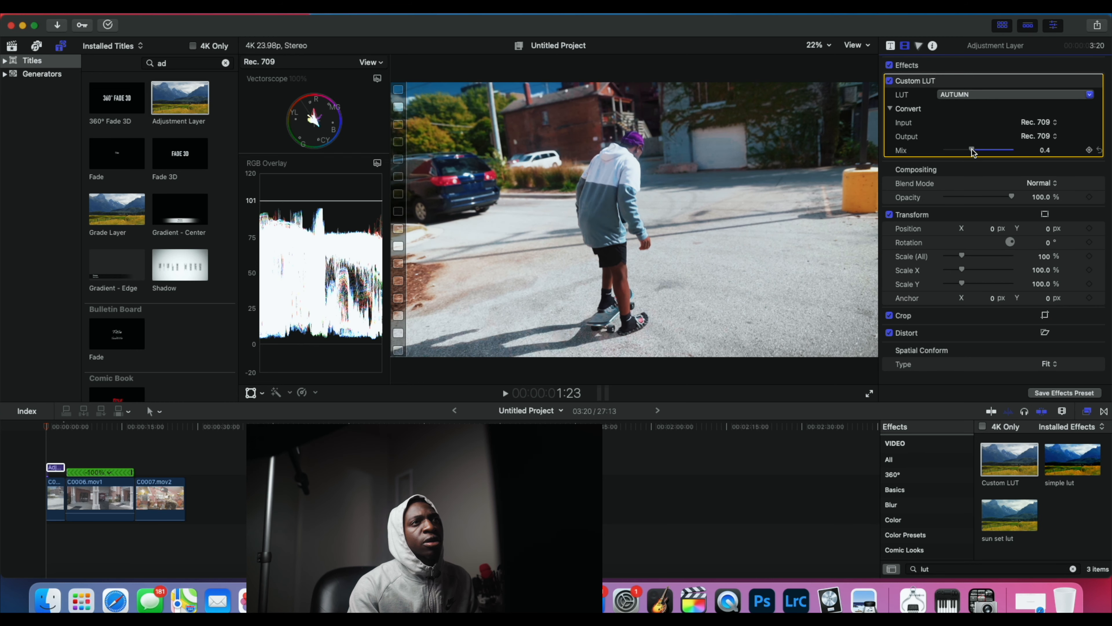
Step: Set the adjustment layer's LUT mix to 0.37 and return the playhead to the start of the project
drag(971, 151, 970, 150)
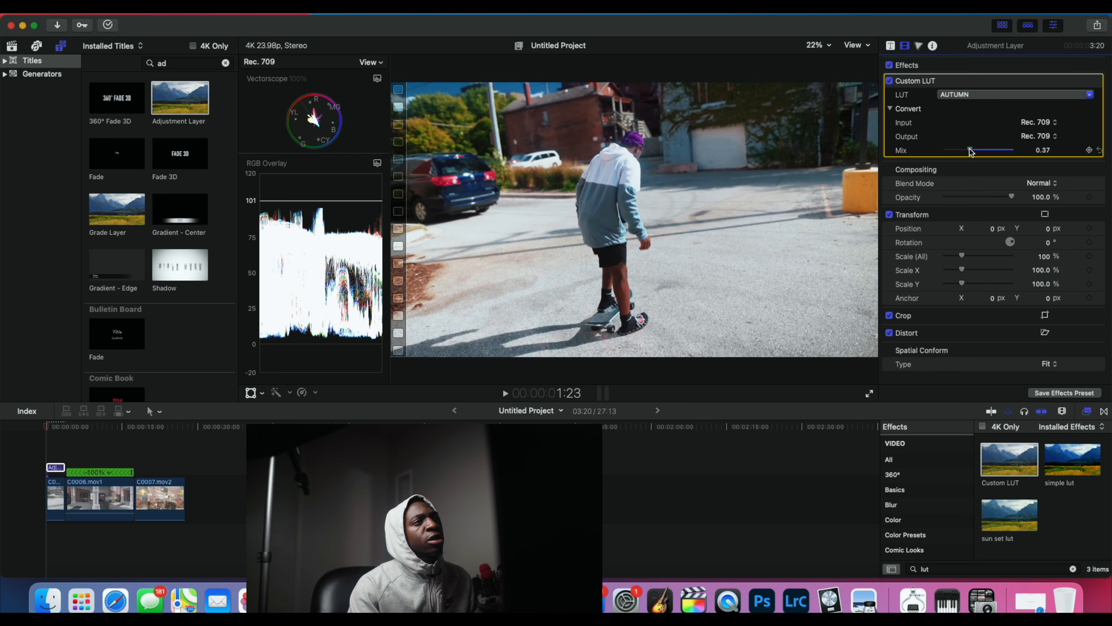
click(918, 45)
click(44, 427)
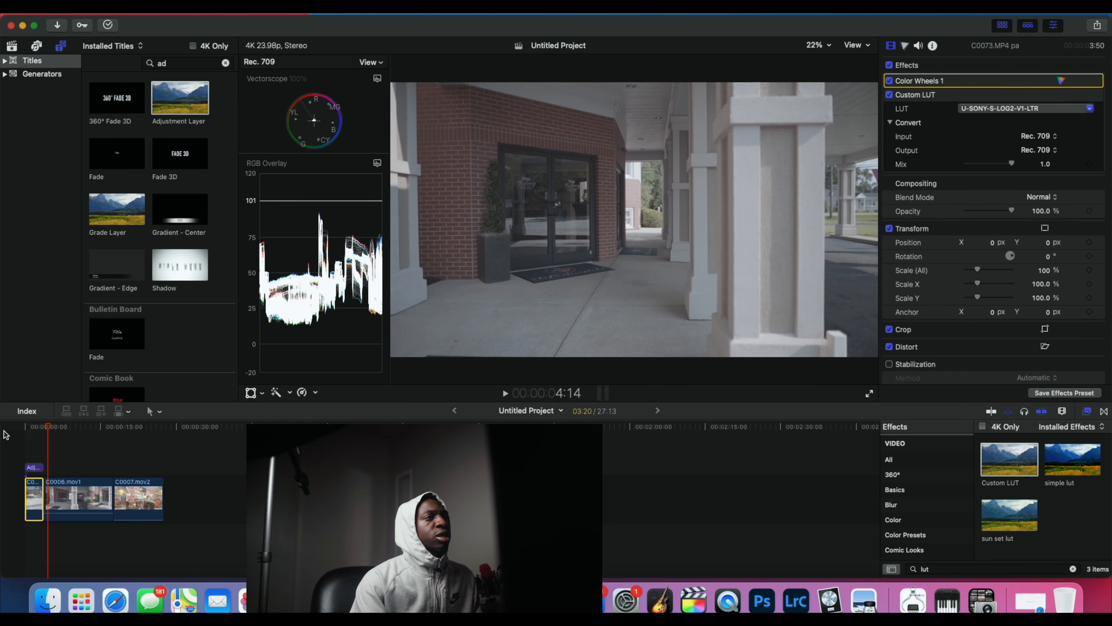
drag(47, 428, 2, 432)
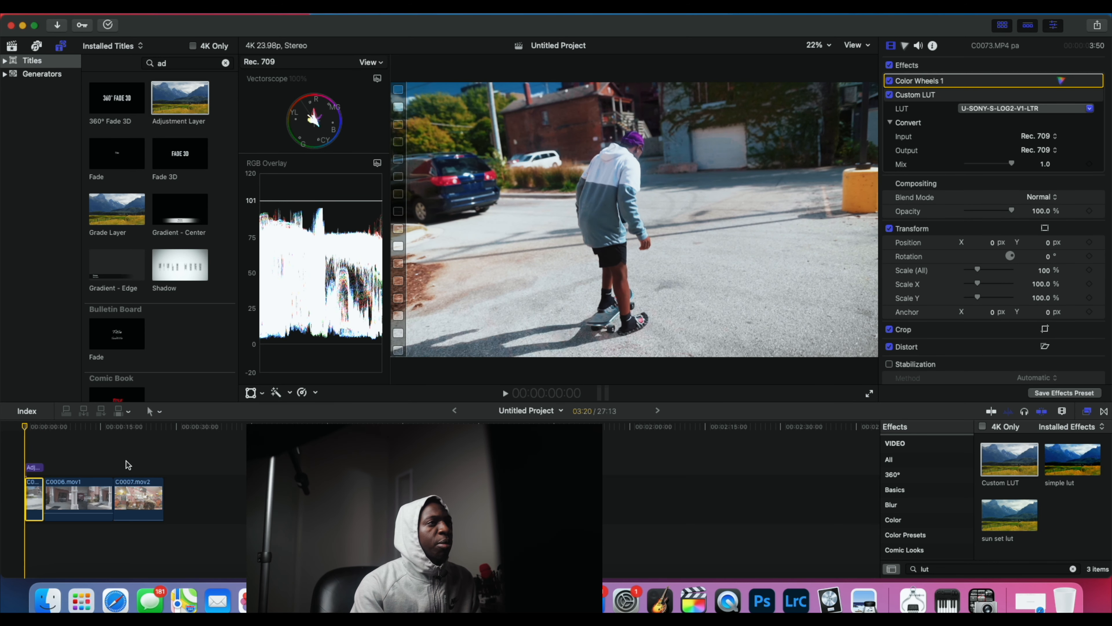
Step: Move the playhead to the start of clip C0006.mov1 and apply the Custom LUT effect to that clip
mouse_move(27, 429)
mouse_down()
mouse_move(69, 427)
mouse_move(44, 429)
mouse_up()
click(70, 503)
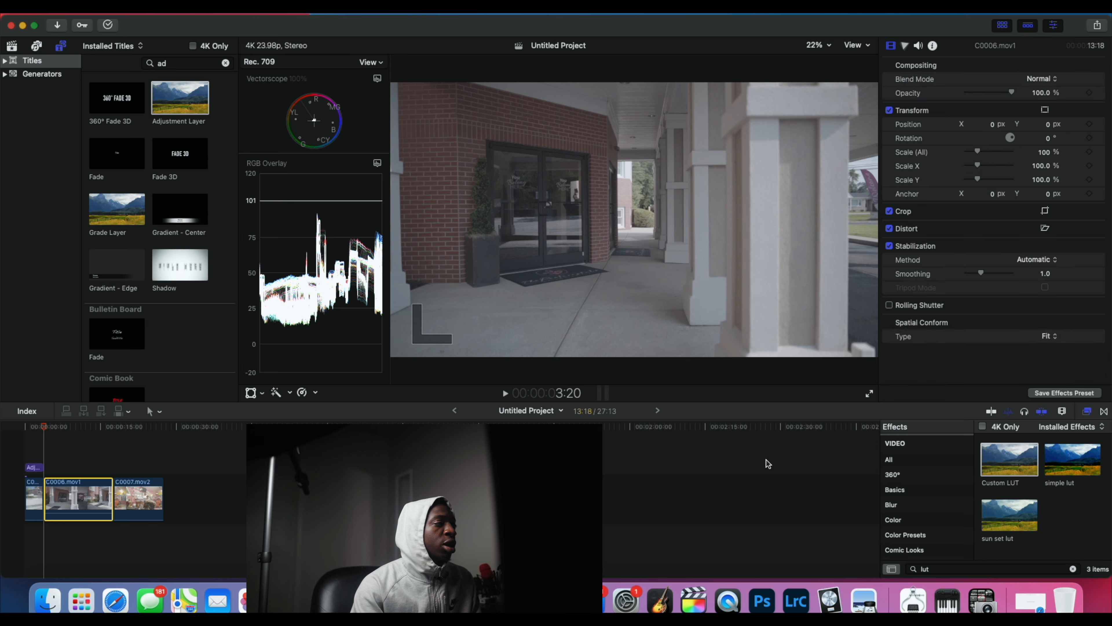
drag(1017, 464, 89, 501)
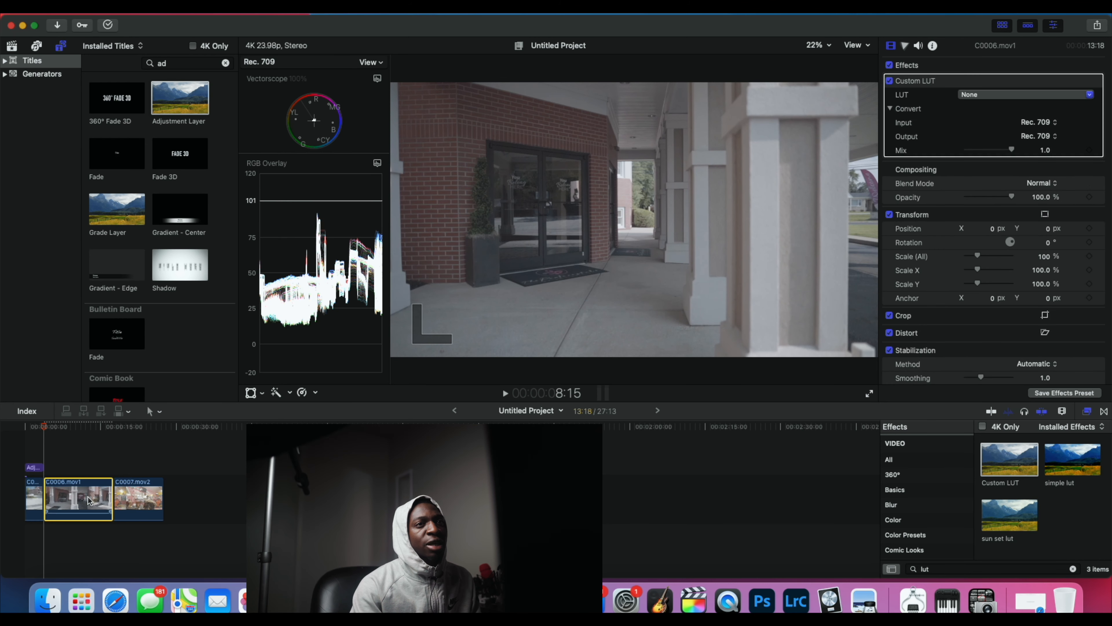
Step: Assign the recently used U-SONY-S-LOG2-V3-LTR LUT to clip C0006.mov1
click(992, 95)
mouse_move(997, 263)
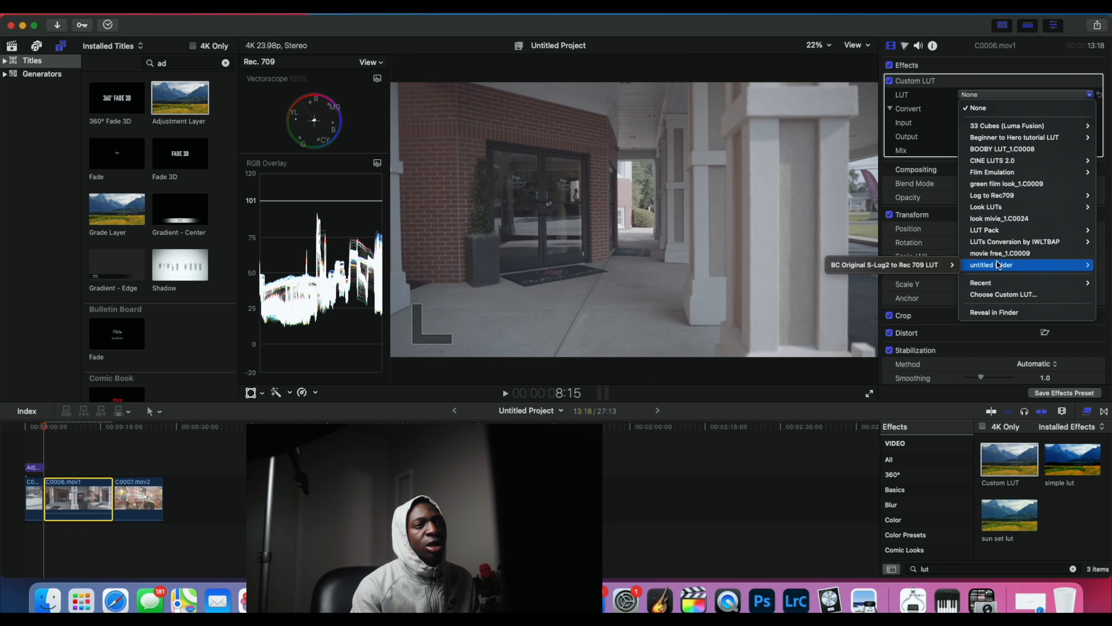
mouse_move(1009, 287)
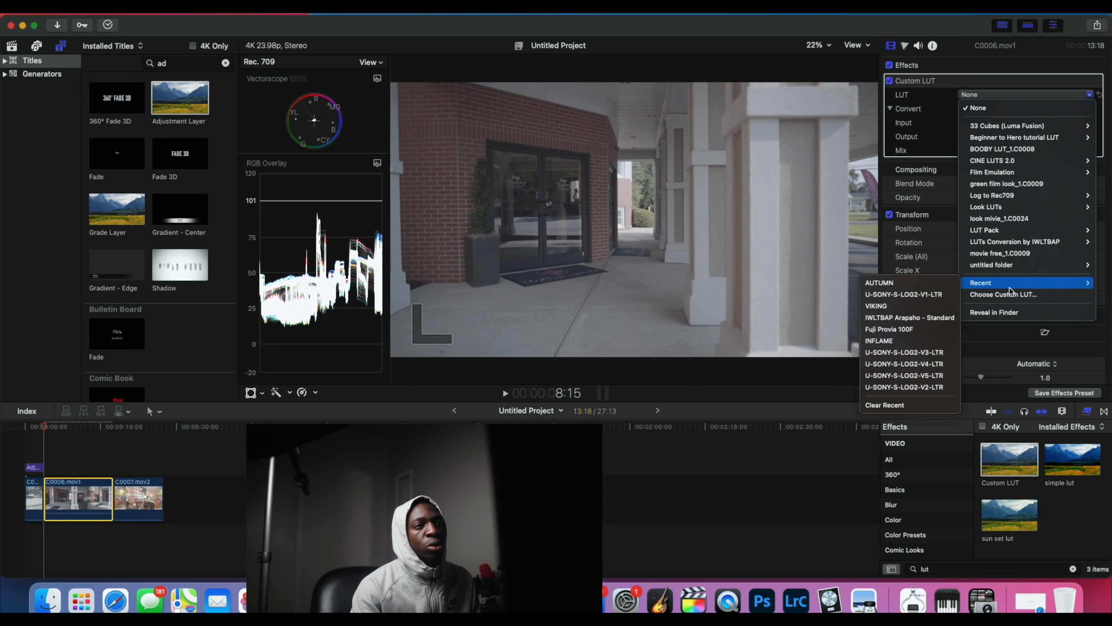
click(912, 355)
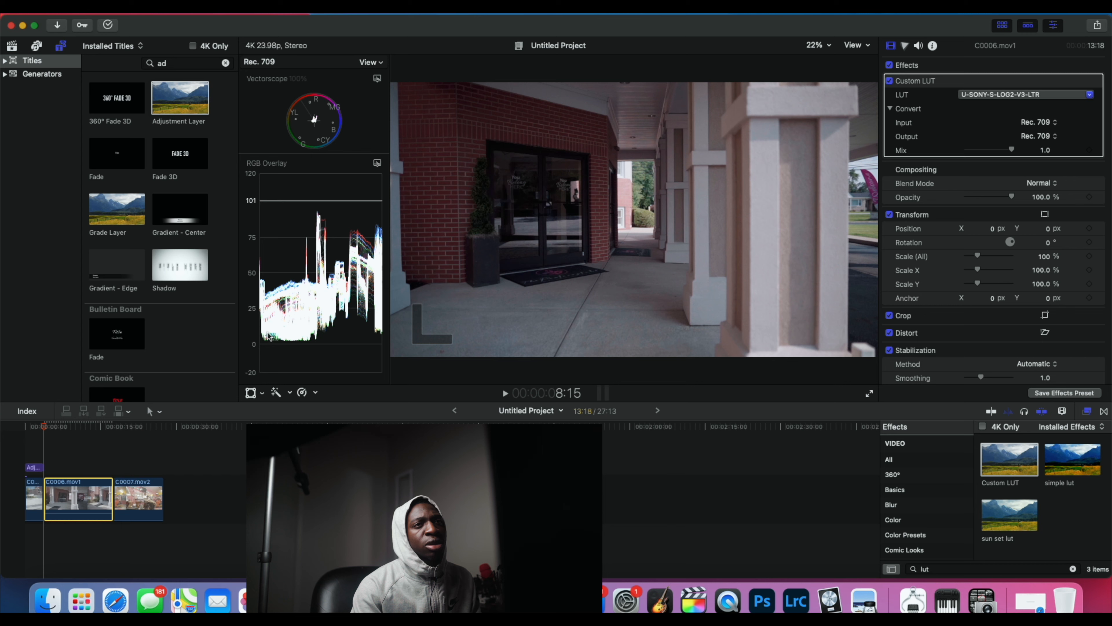
Step: Set the clip's LUT to U-SONY-S-LOG2-V1-LTR from the IWLTBAP utility conversions for Sony S-Log2 to Rec.709
click(1006, 97)
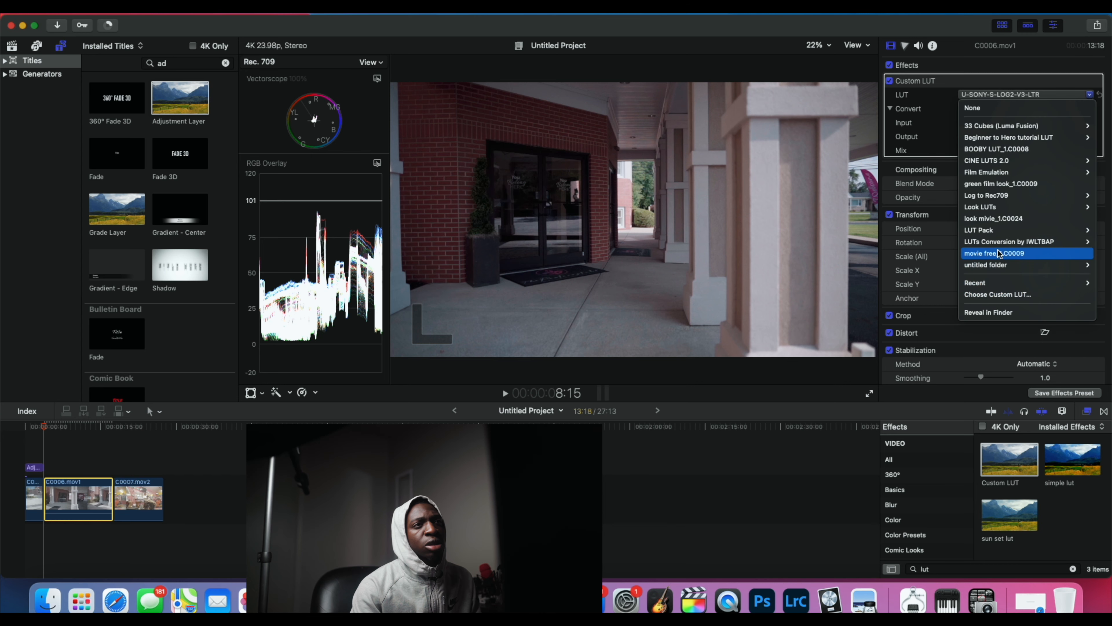
mouse_move(997, 243)
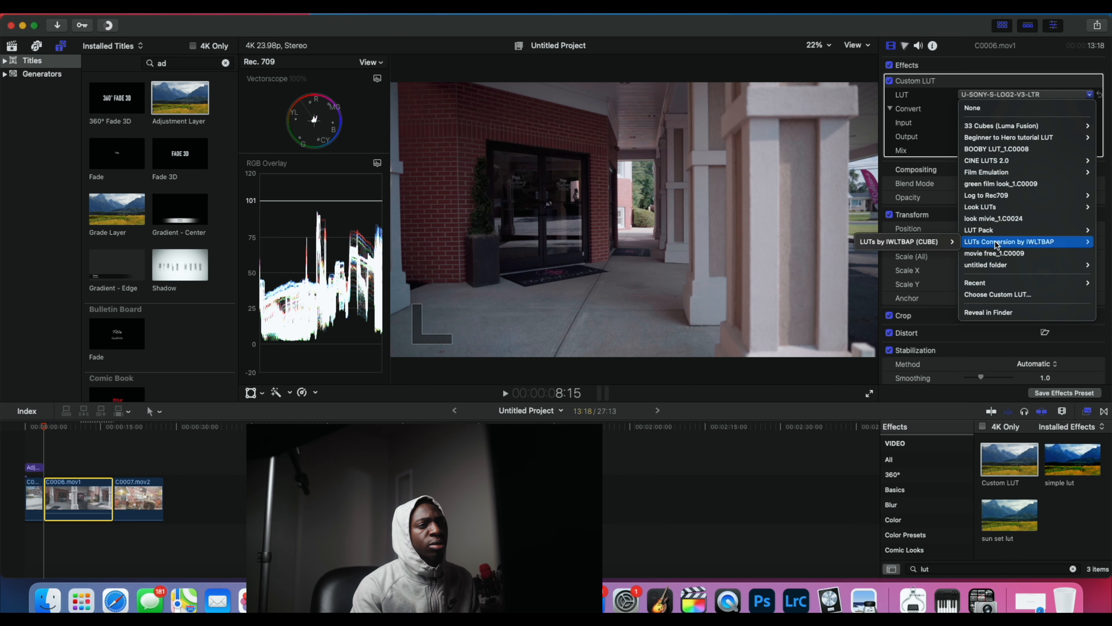
mouse_move(902, 242)
mouse_move(816, 258)
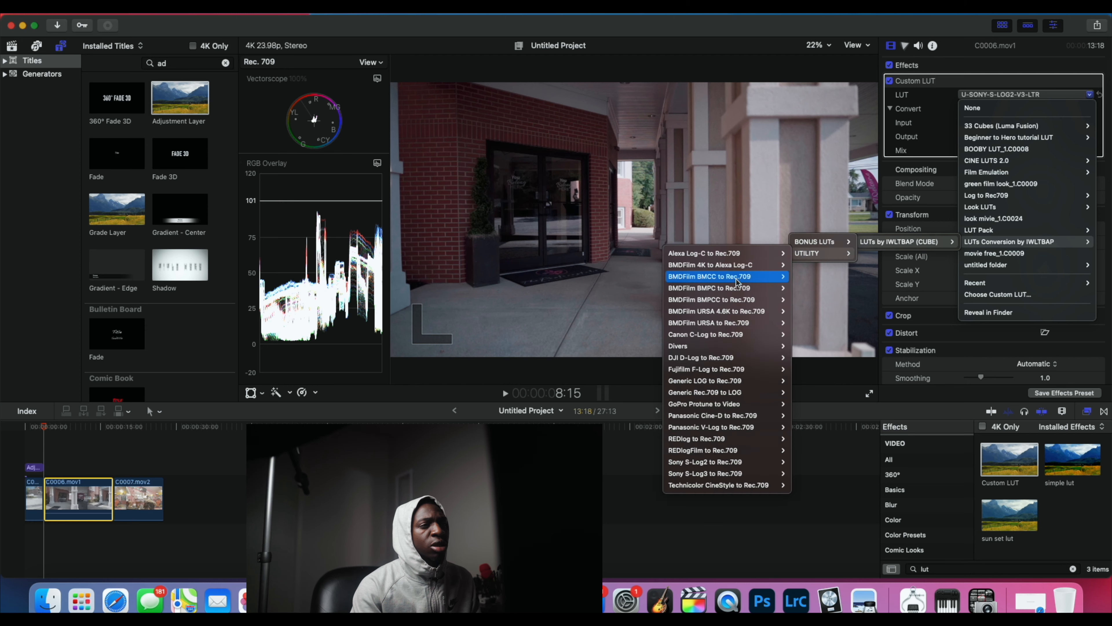
mouse_move(722, 451)
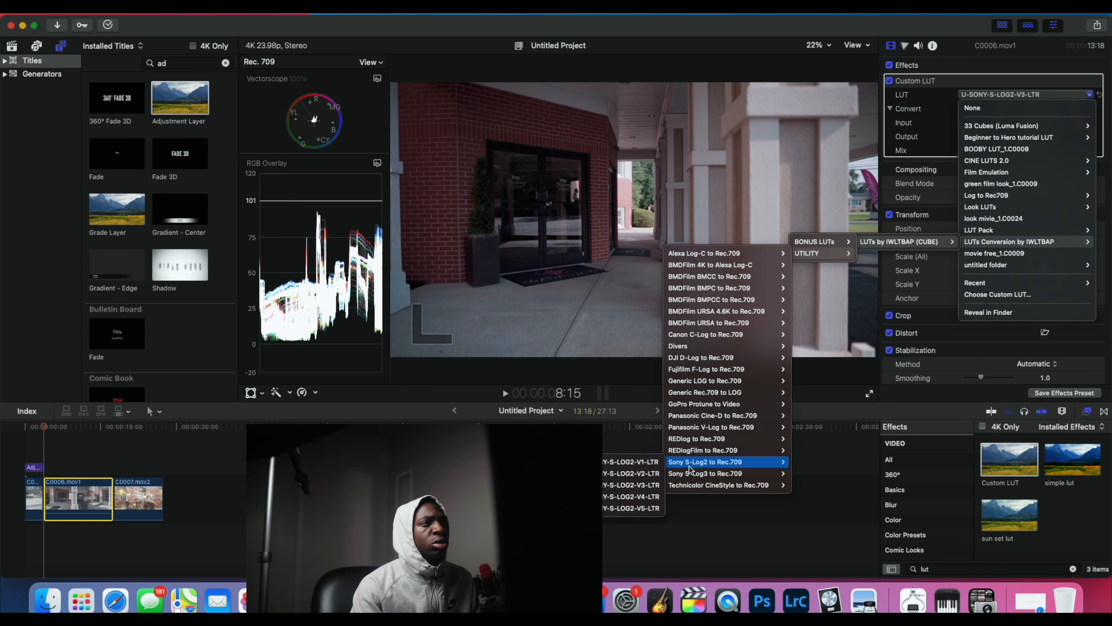
mouse_move(690, 462)
click(631, 465)
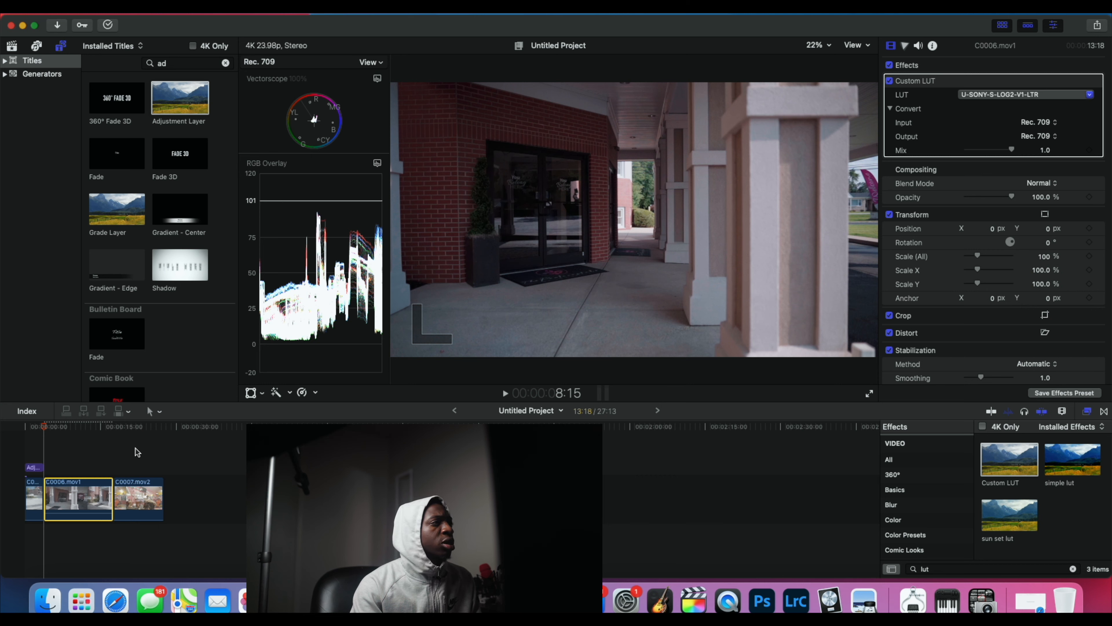
Step: Raise the midtones' brightness and slightly lower the shadows of clip C0006.mov1 with color wheels, and play back the clip
click(905, 45)
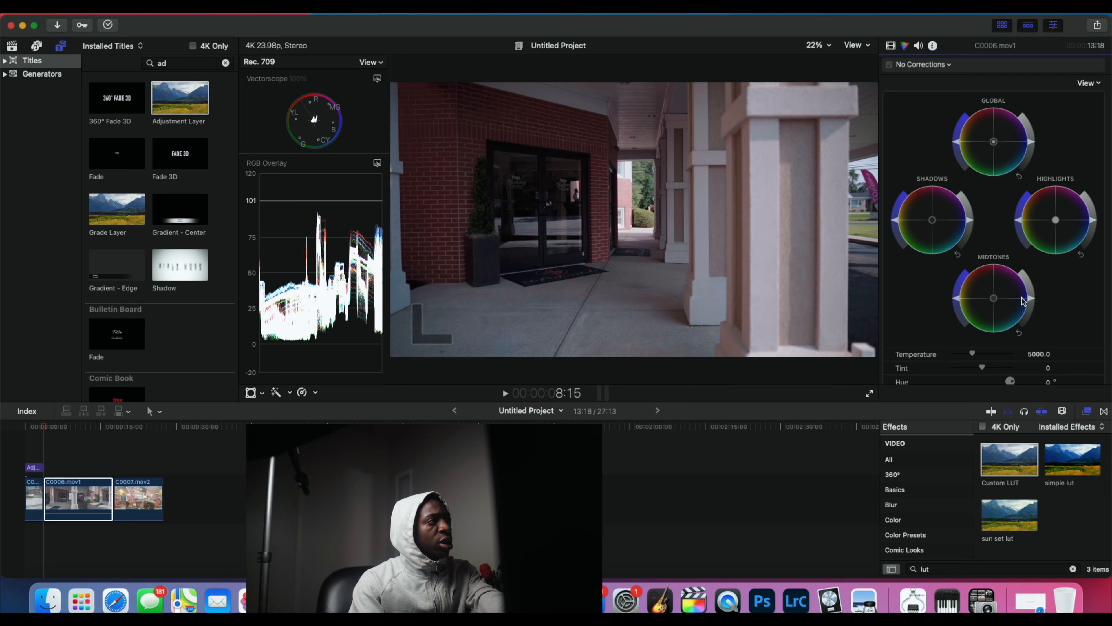
drag(1034, 304, 1034, 285)
drag(969, 223, 971, 227)
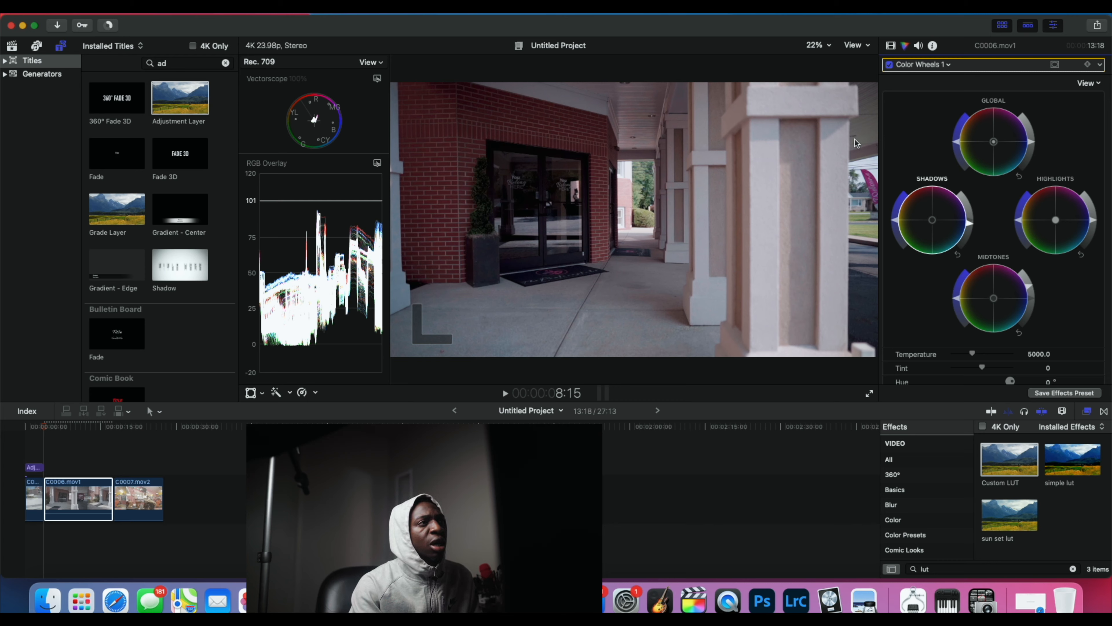
key(space)
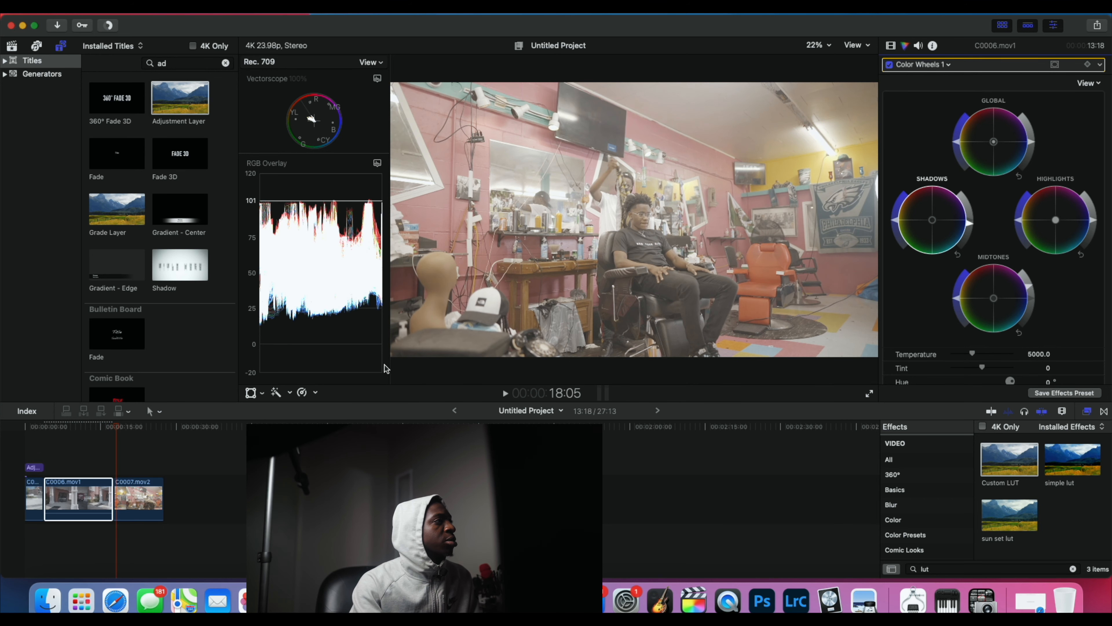
Step: Place a Grade Layer above clip C0006.mov1, matching the clip's length, and apply the Custom LUT effect to it
drag(114, 427, 64, 427)
drag(125, 215, 111, 470)
click(75, 466)
drag(1025, 463, 105, 467)
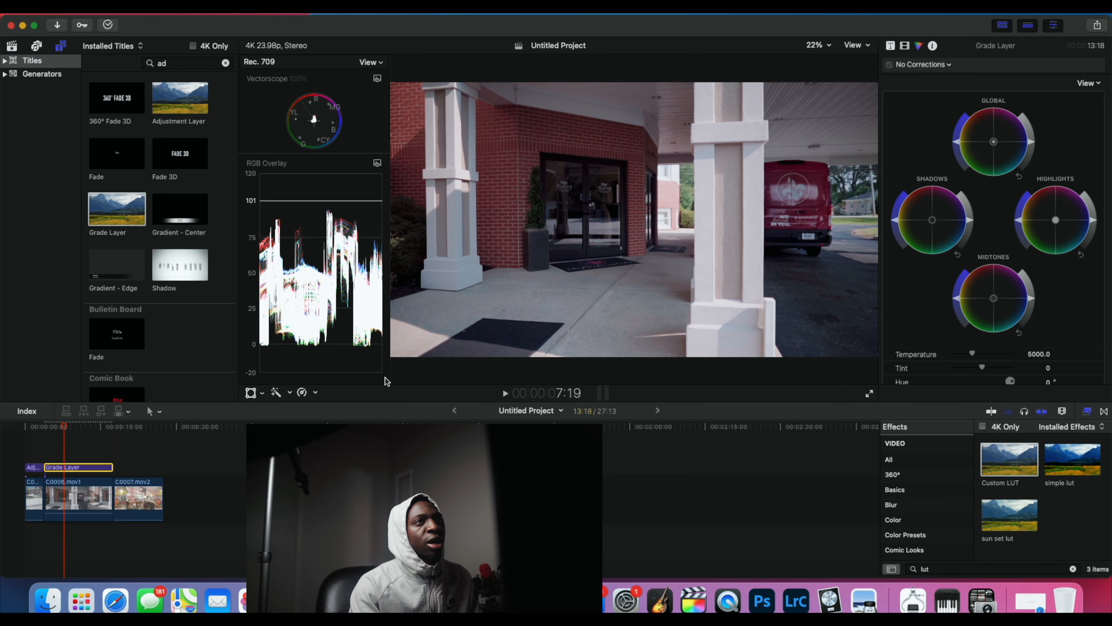
Step: Assign the FILMIC LUT from CINE LUTS 2.0 to the grade layer and set its mix to 0.38
click(904, 46)
click(1011, 94)
mouse_move(961, 172)
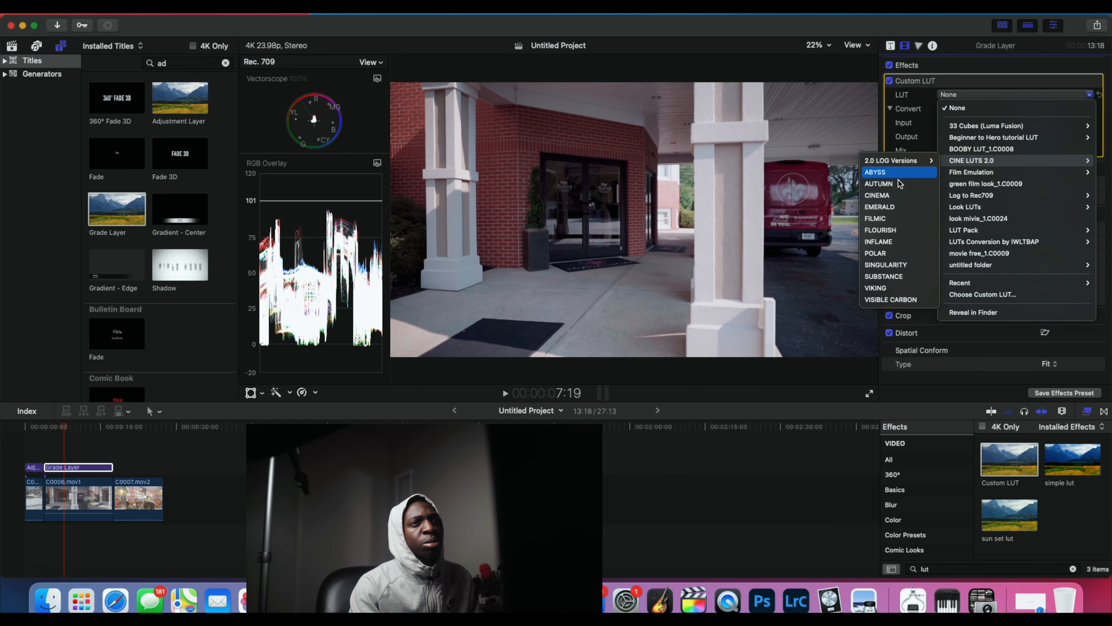
click(877, 218)
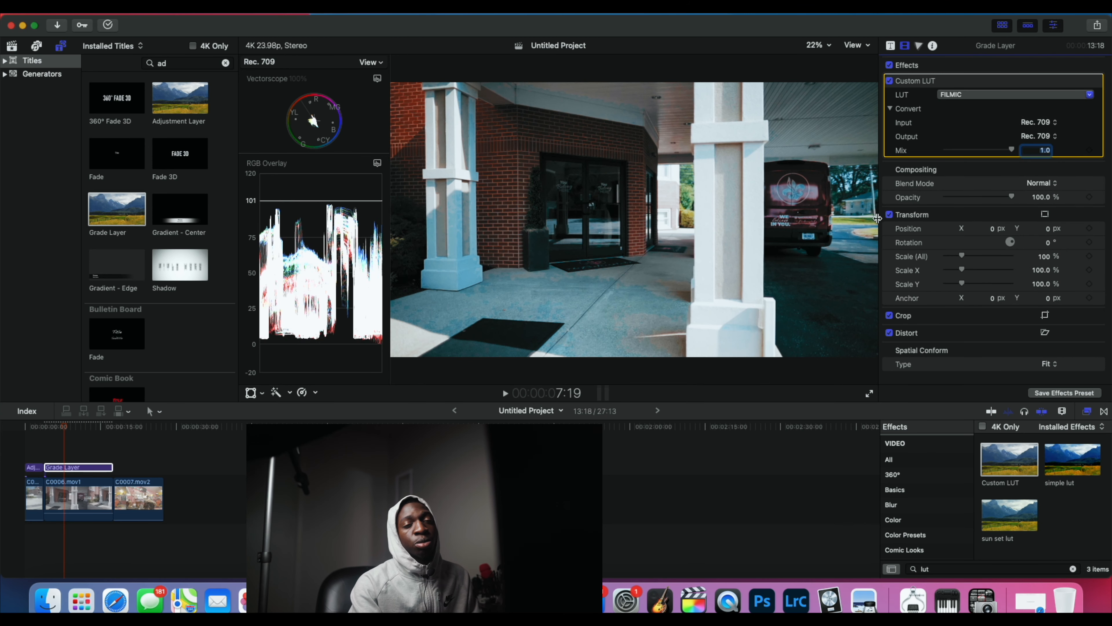
drag(1007, 150, 979, 152)
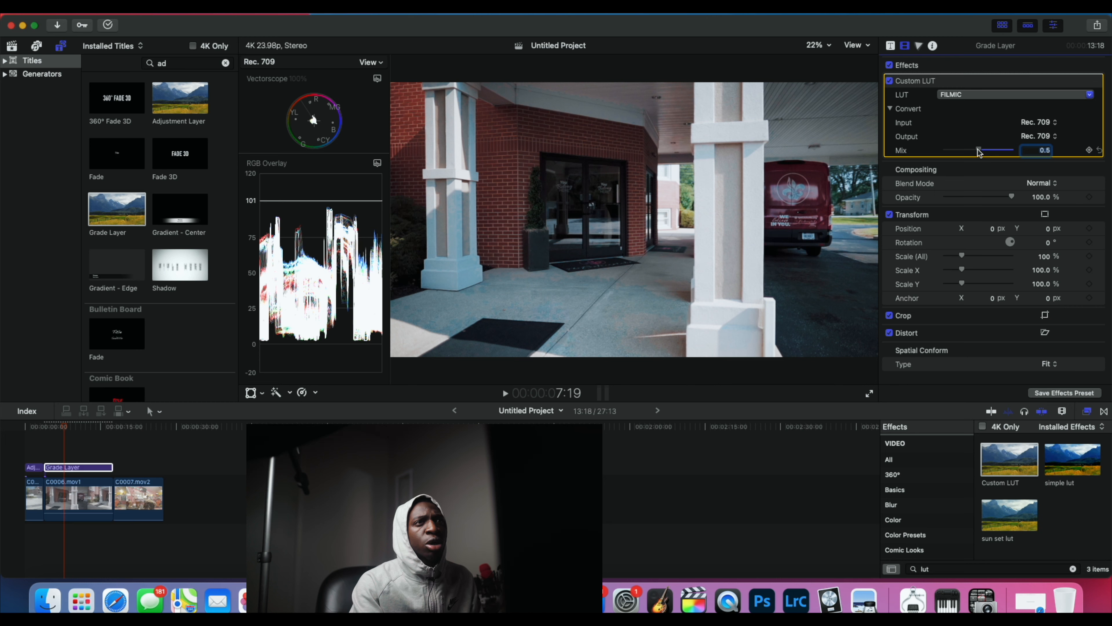
drag(979, 152, 1027, 154)
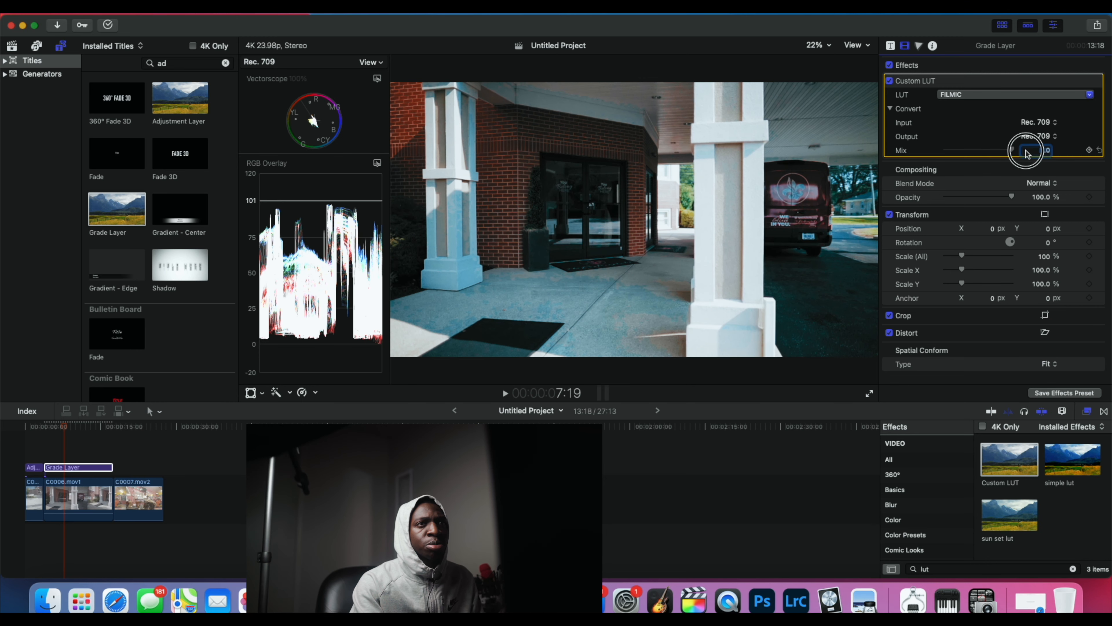
drag(1027, 154, 971, 155)
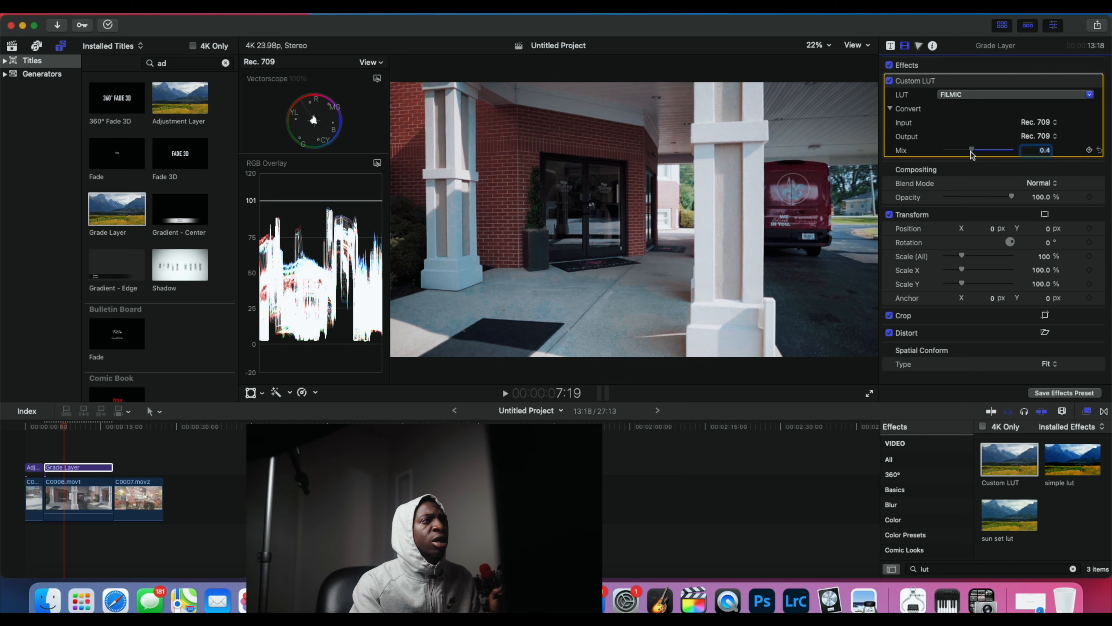
drag(971, 156, 971, 155)
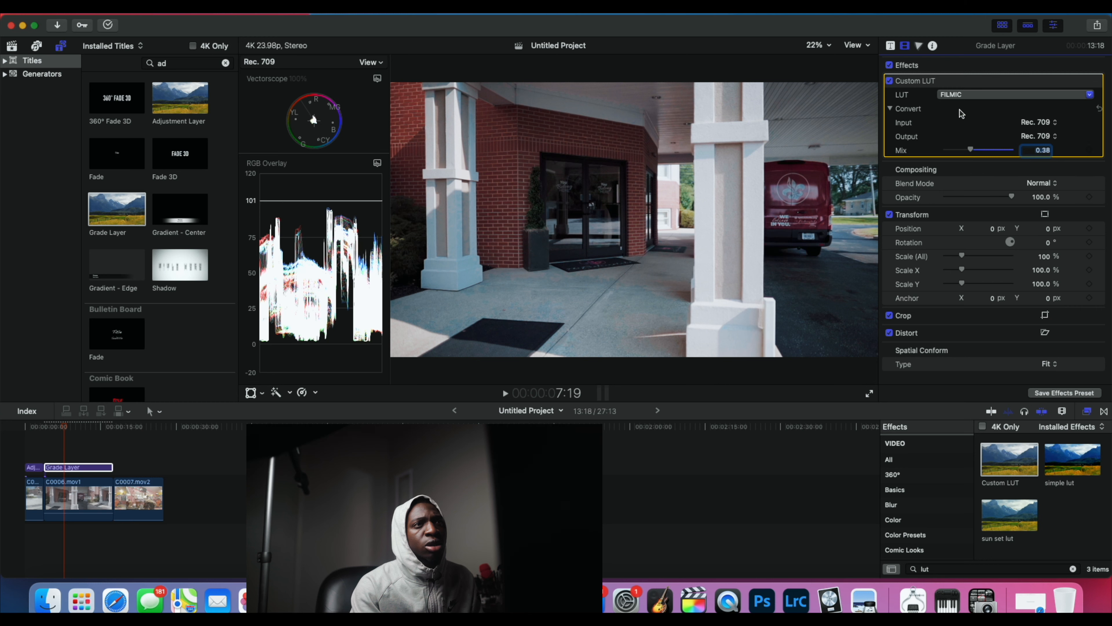
Step: Switch the grade layer's LUT to INFLAME from CINE LUTS 2.0
click(962, 95)
mouse_move(960, 162)
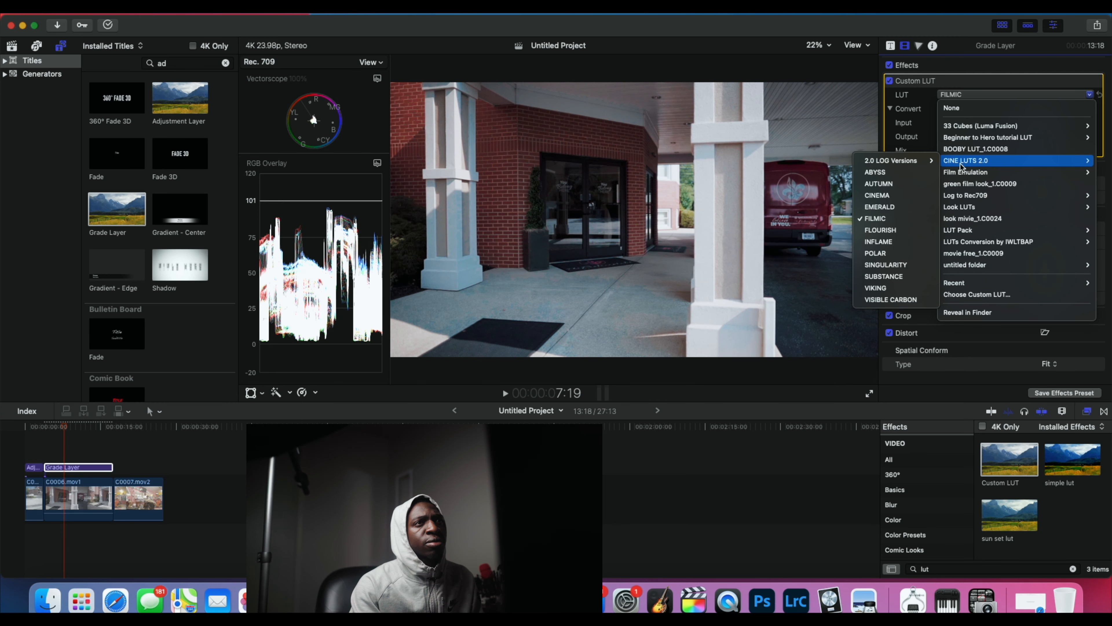
click(878, 242)
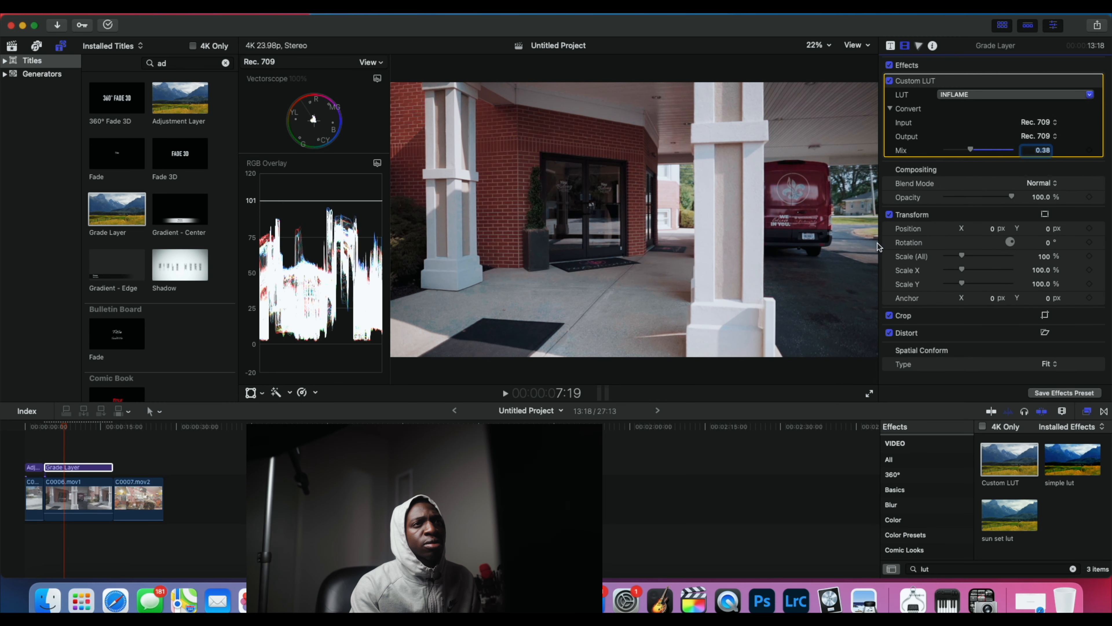
Step: Switch the grade layer's LUT to POLAR from CINE LUTS 2.0
click(974, 93)
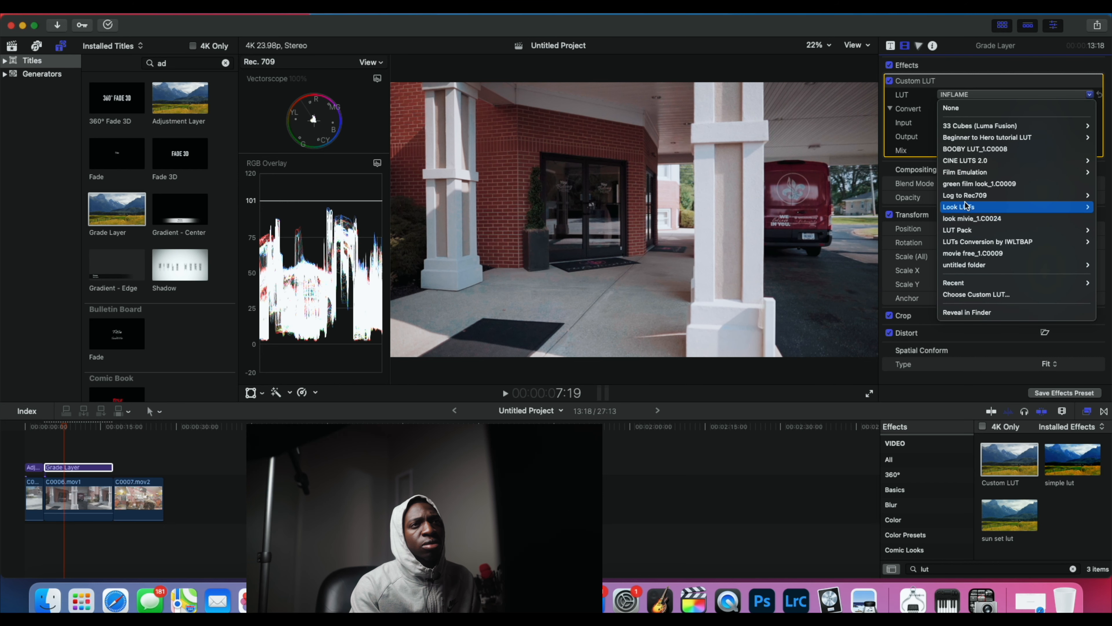
mouse_move(966, 205)
mouse_move(967, 229)
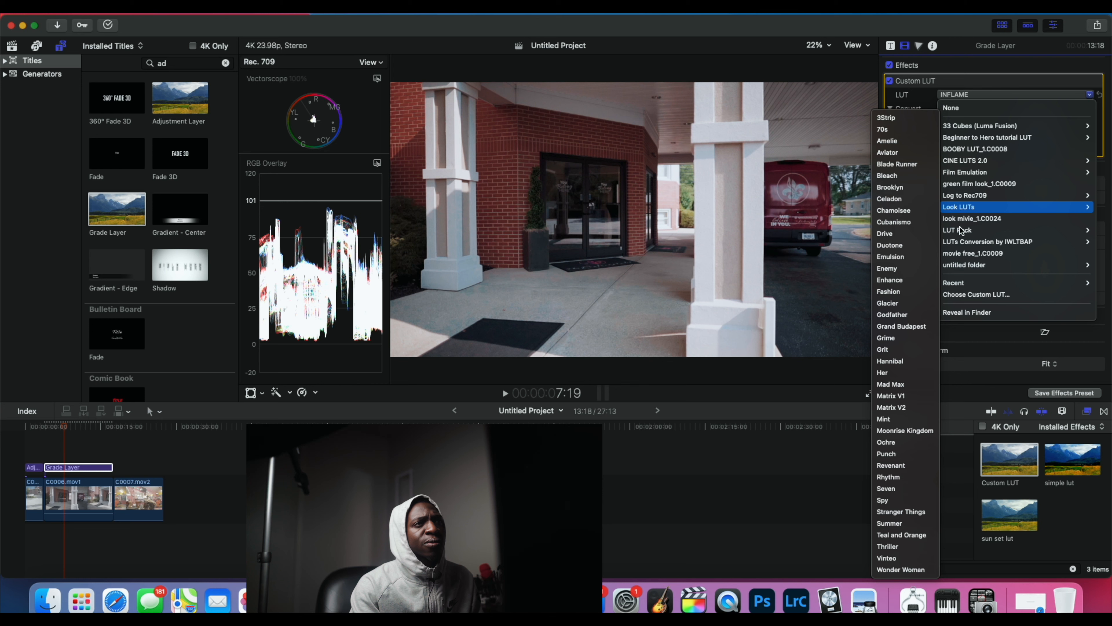
mouse_move(958, 161)
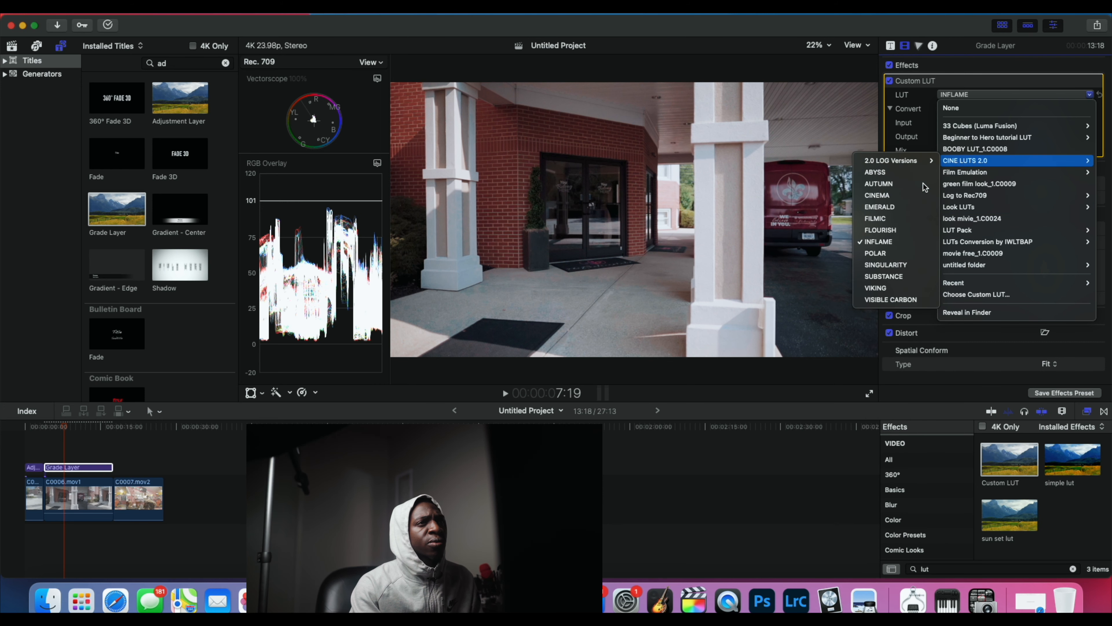
click(875, 253)
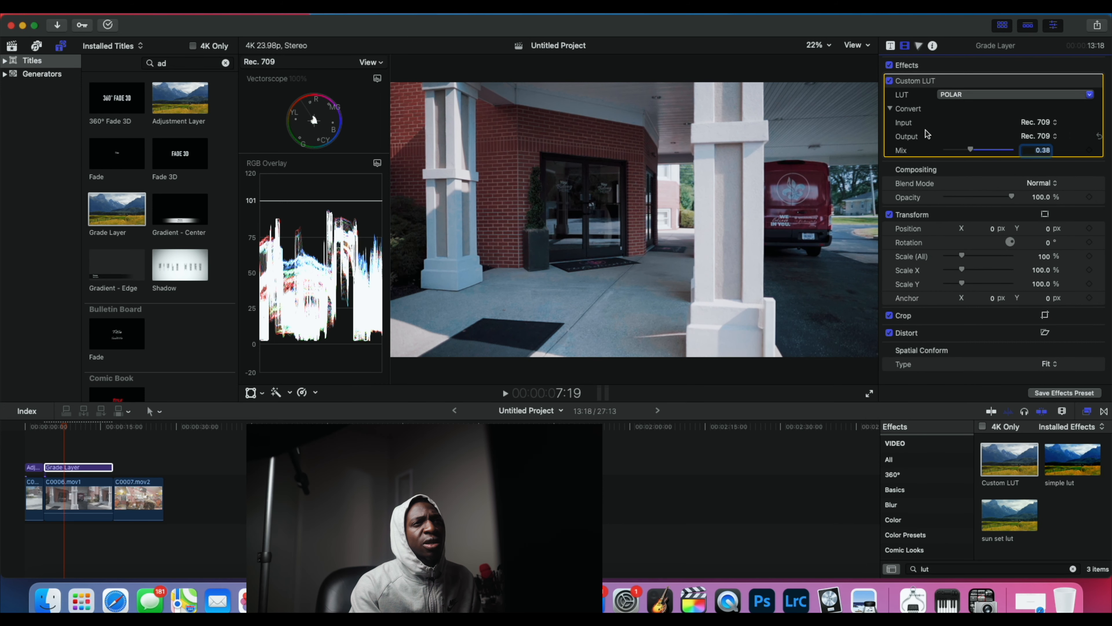
Step: Switch the grade layer's LUT to SUBSTANCE from CINE LUTS 2.0 and set its mix to 0.4
click(967, 90)
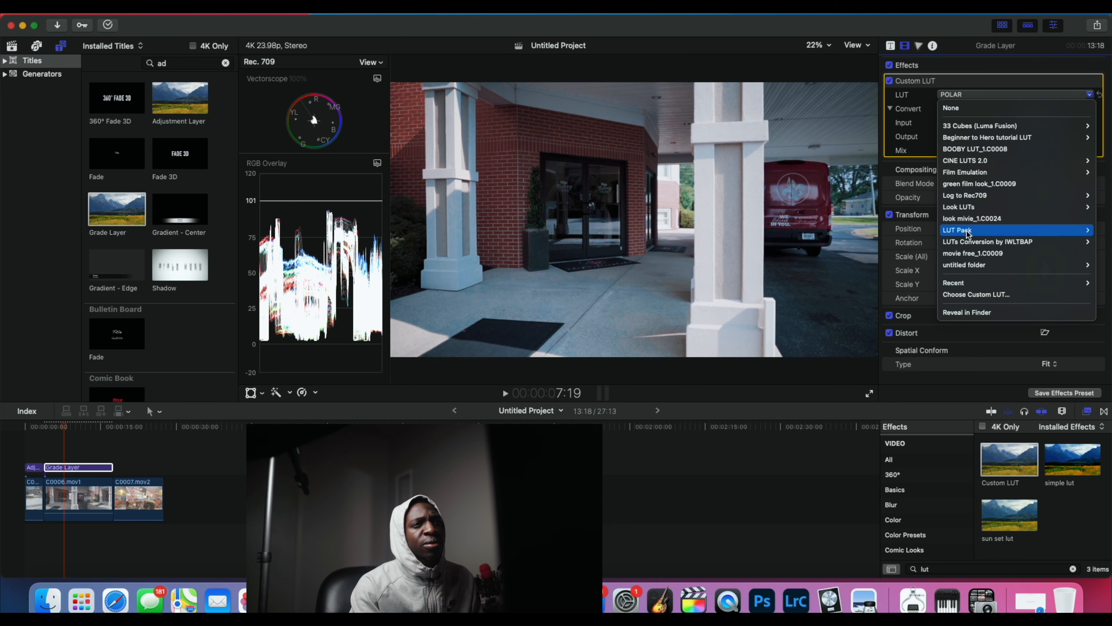
mouse_move(954, 159)
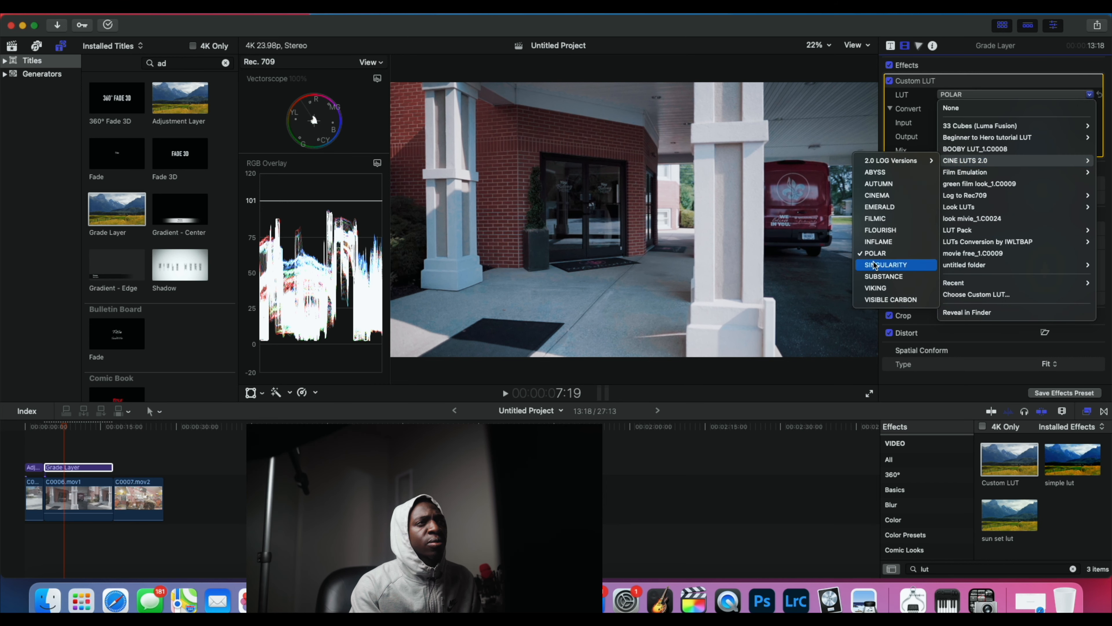
click(881, 275)
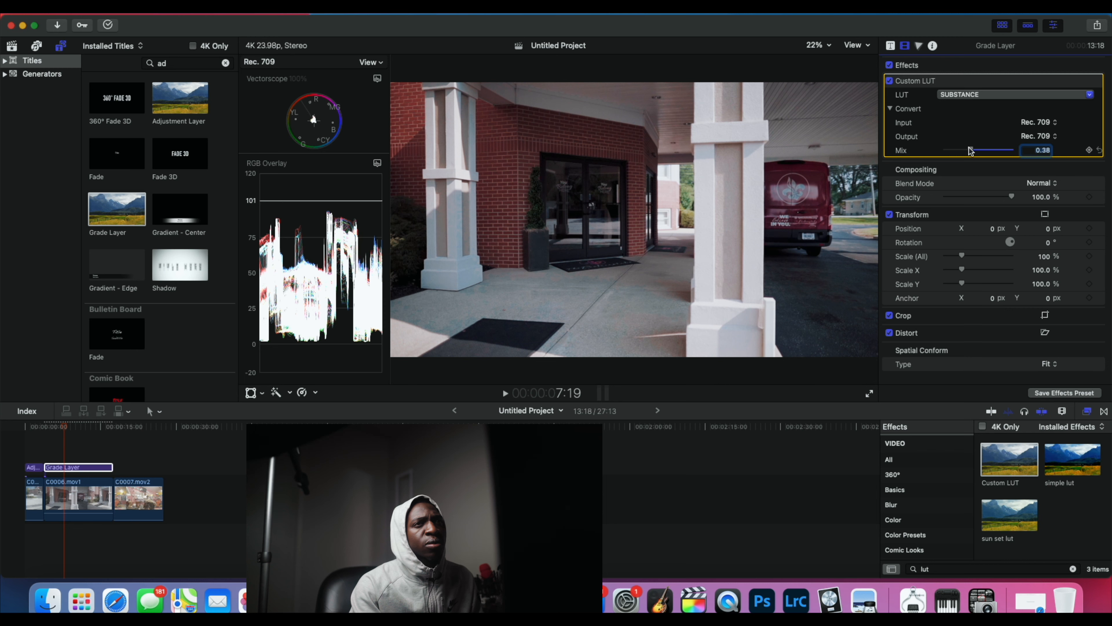
drag(971, 150, 974, 150)
click(975, 151)
drag(975, 150, 971, 149)
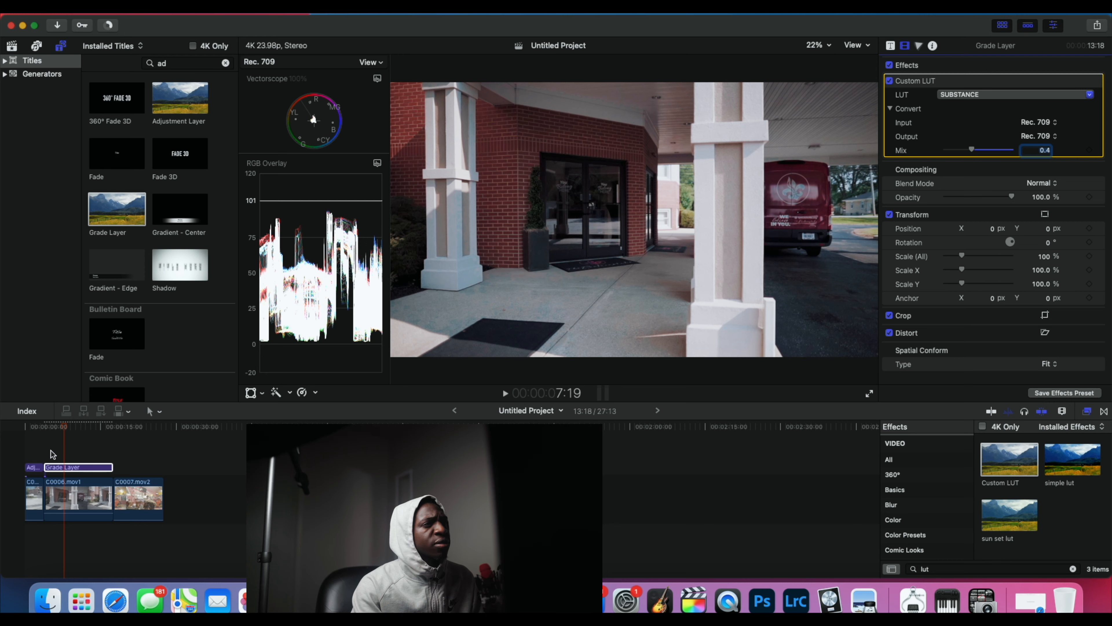
Step: Play back clip C0006.mov1 from its start to review the finished grade
drag(75, 427, 44, 428)
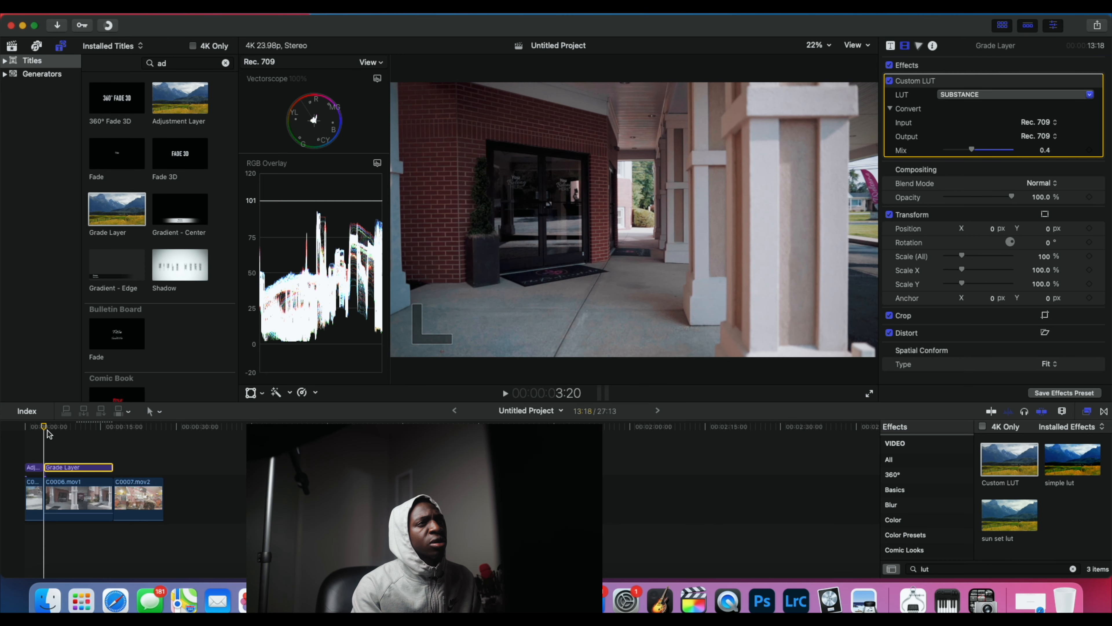
key(space)
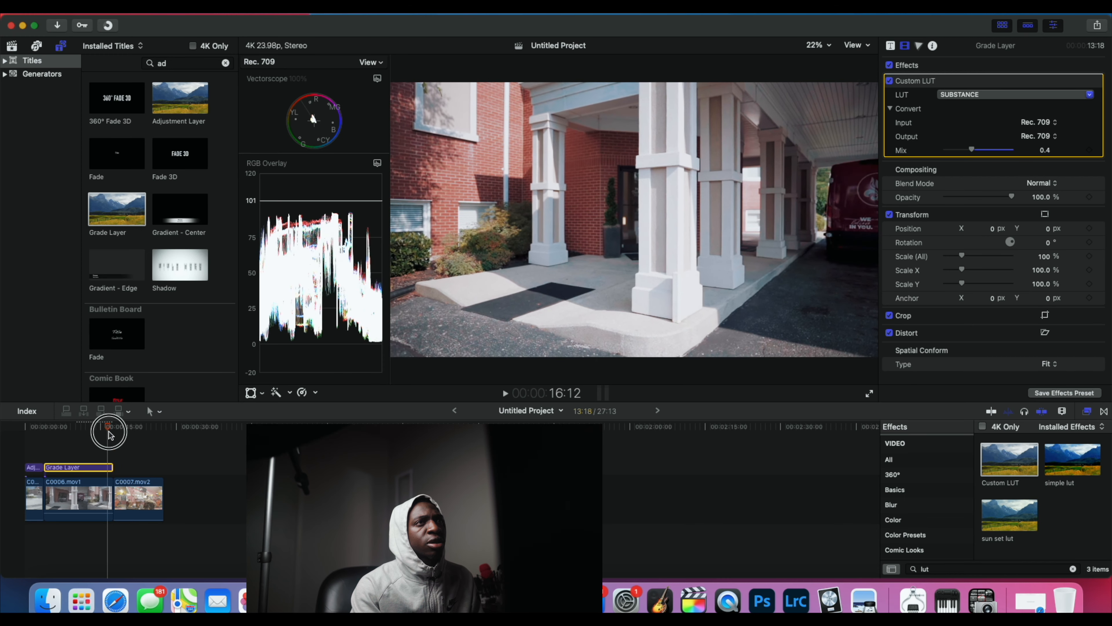
drag(110, 433, 51, 435)
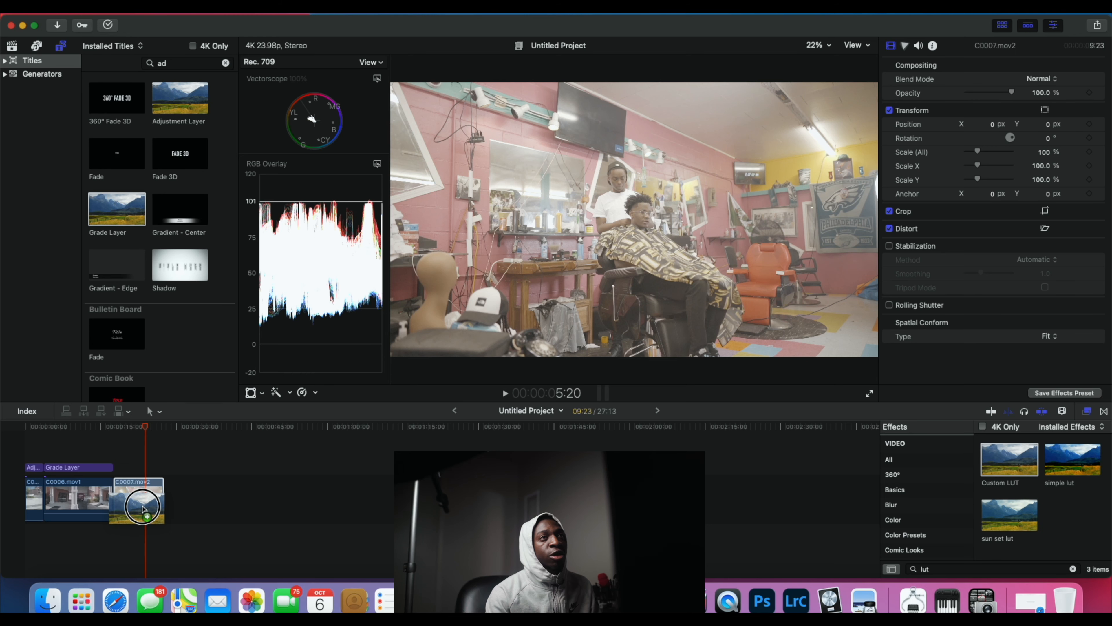
Step: Assign the U-SONY-S-LOG2-V1-LTR conversion LUT from LUTs Conversion by IWLTBAP to clip C0007.mov2's Custom LUT effect
click(154, 506)
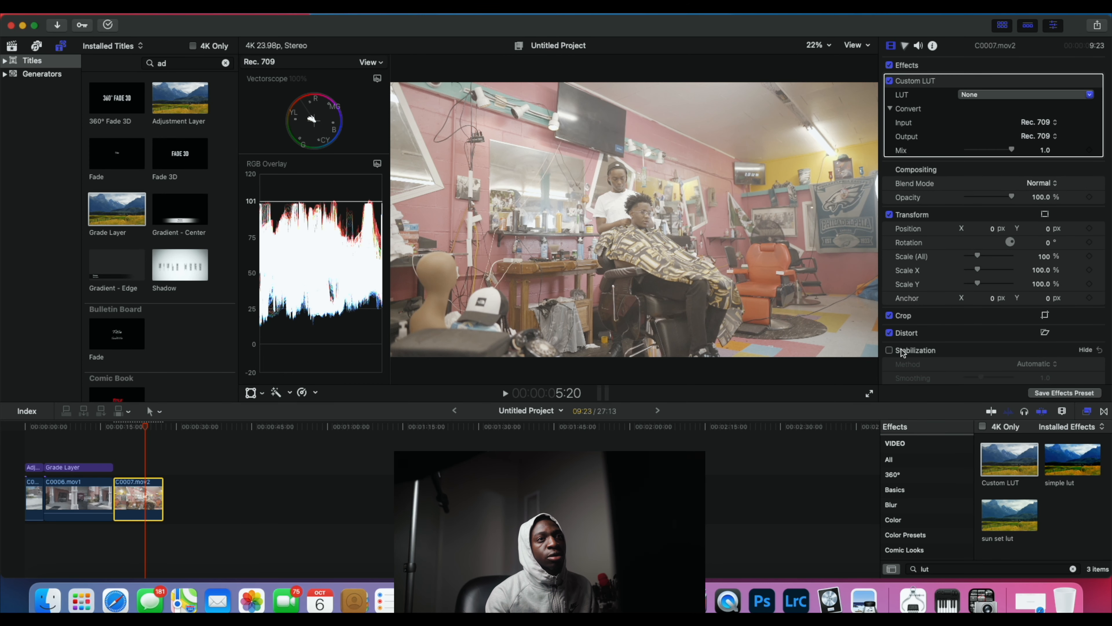
click(976, 95)
mouse_move(993, 244)
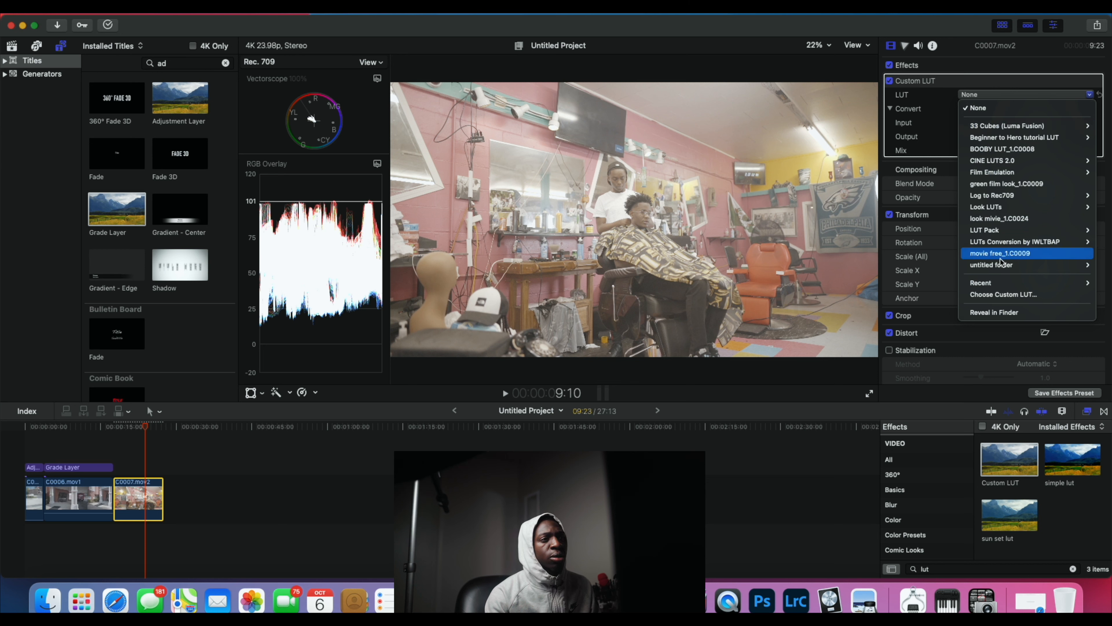
mouse_move(902, 242)
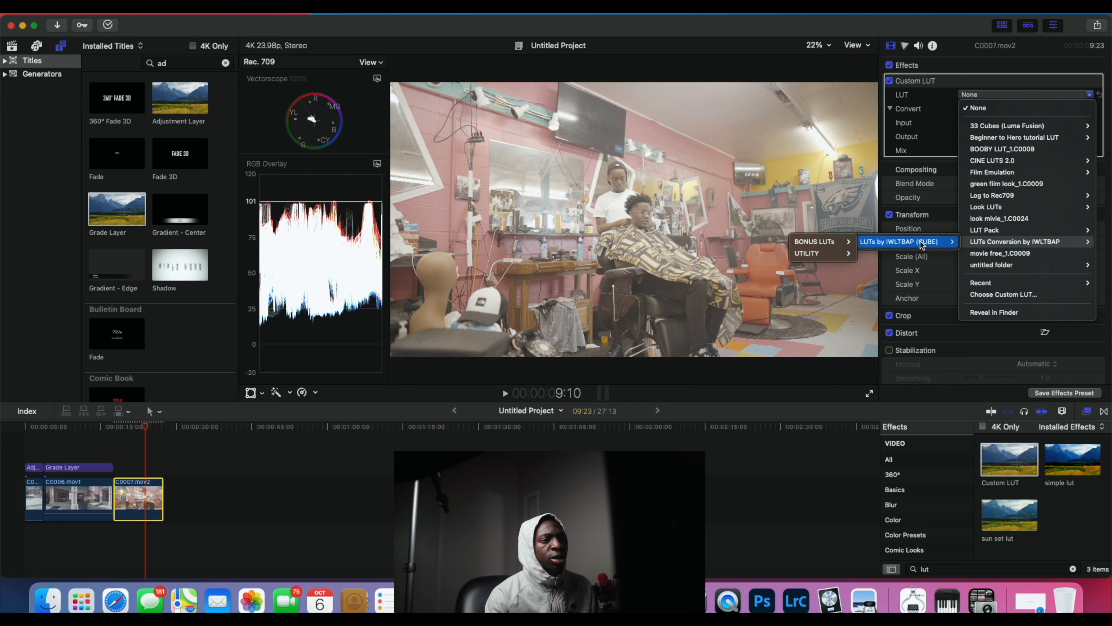
mouse_move(819, 254)
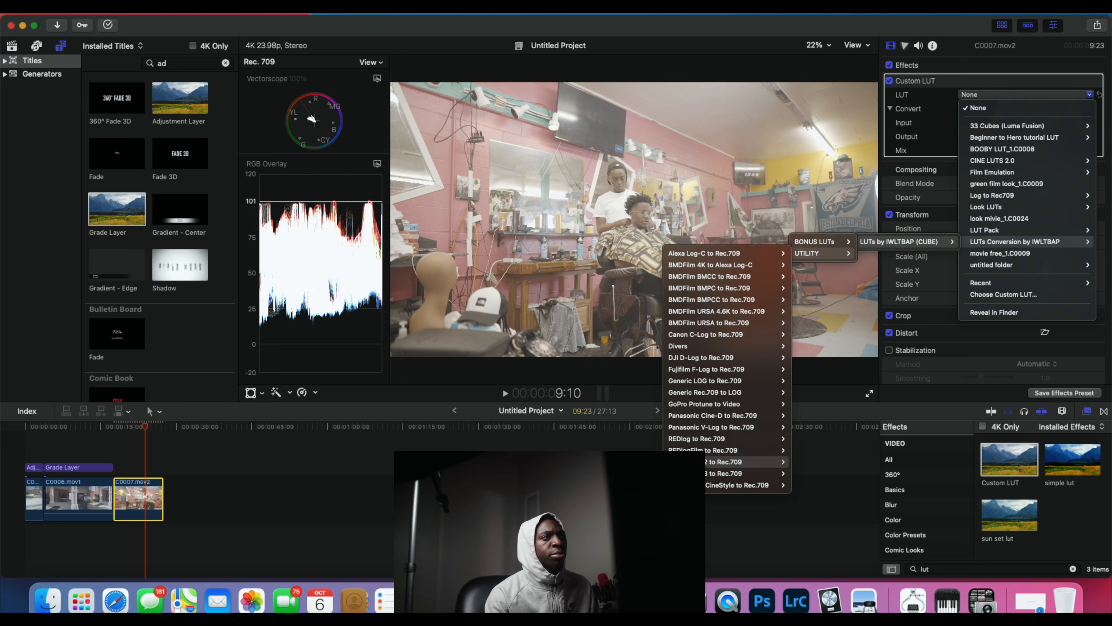
click(617, 462)
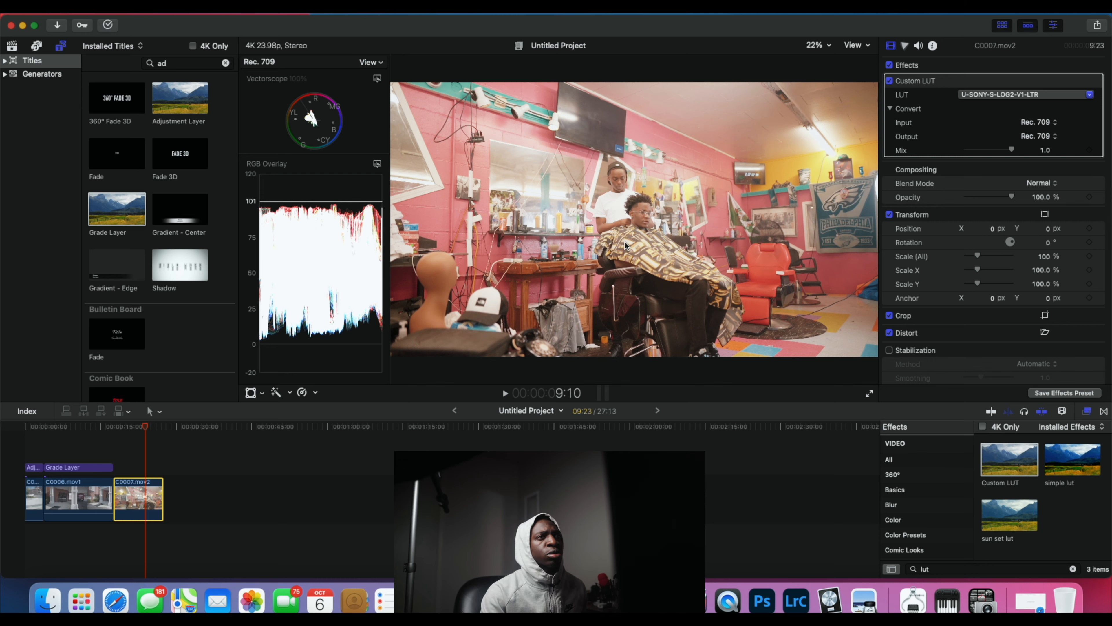
Step: Add Color Wheels to clip C0007.mov2 and slightly lower the brightness of its midtones, shadows and highlights
click(905, 47)
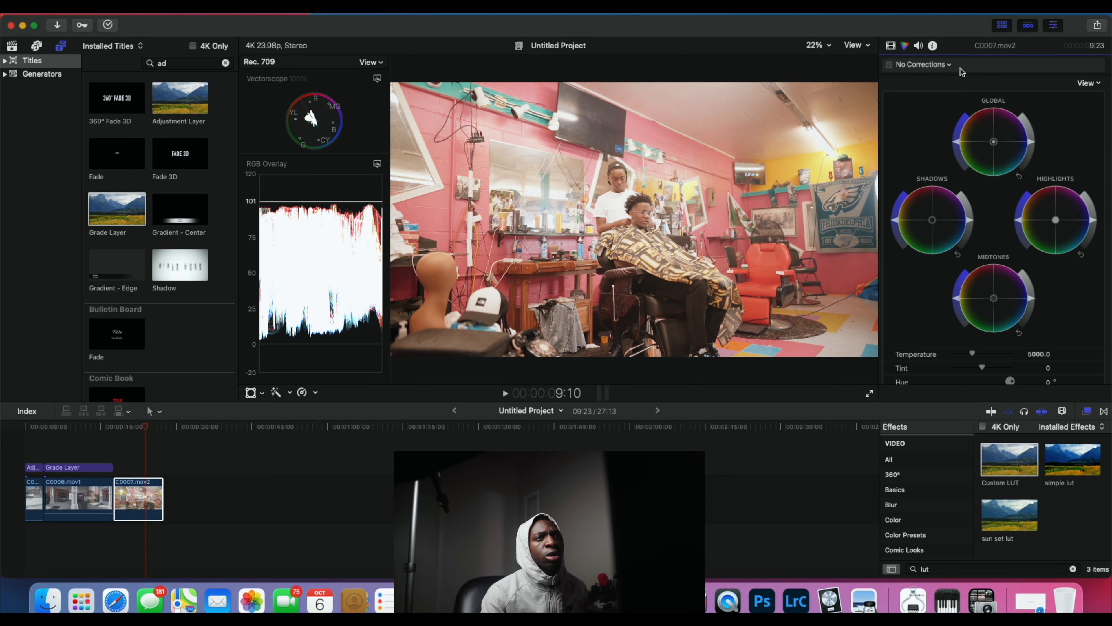
click(950, 66)
click(950, 103)
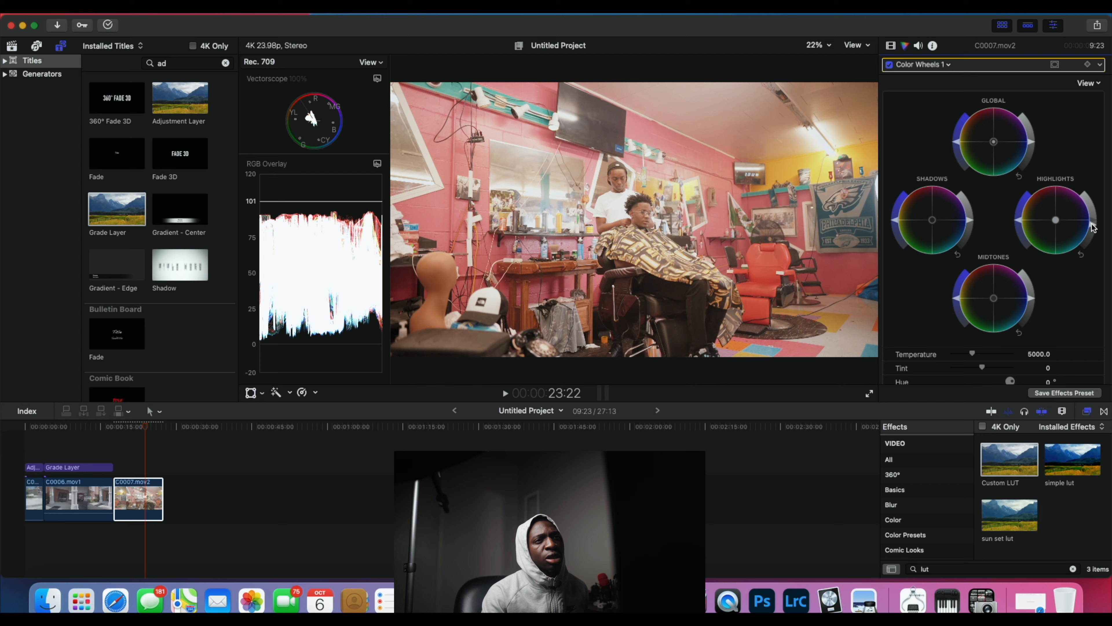
drag(1091, 223, 1093, 219)
drag(1034, 304, 1031, 307)
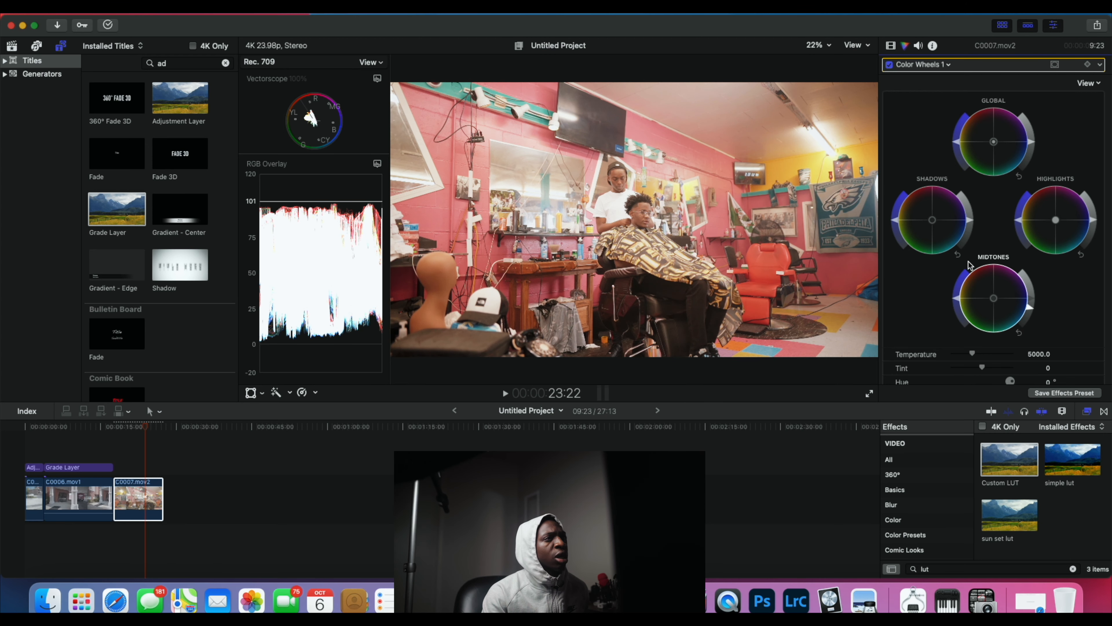
drag(969, 224, 971, 224)
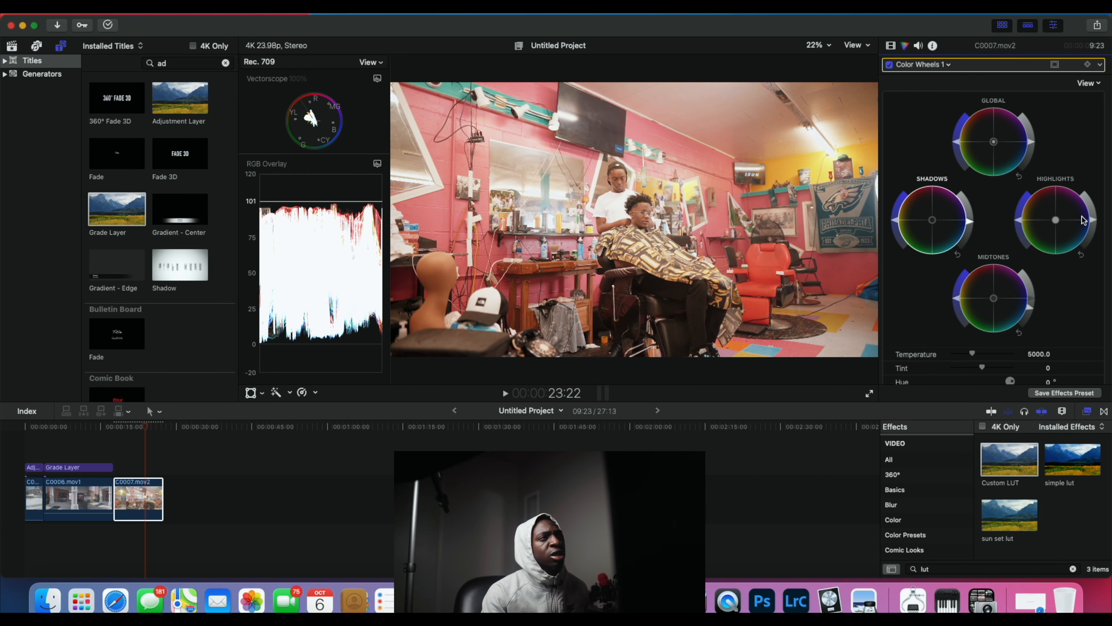
drag(1094, 223, 1094, 225)
Step: Tint clip C0007.mov2's shadows and highlights slightly toward blue and its midtones slightly toward red with the color wheels
scroll(976, 260, down, 5)
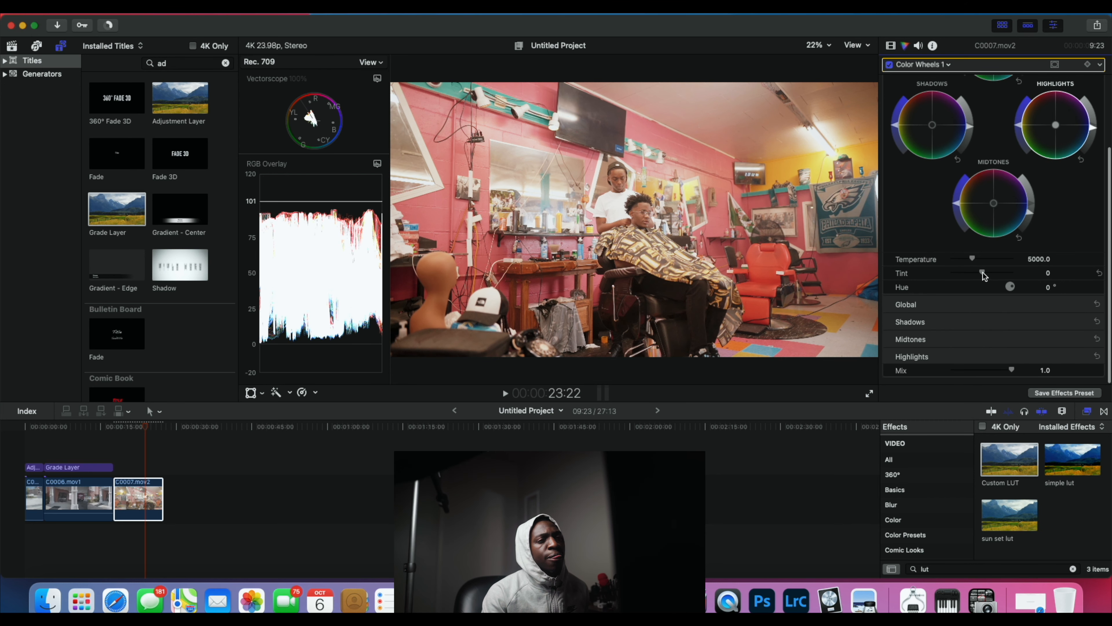
scroll(984, 272, up, 3)
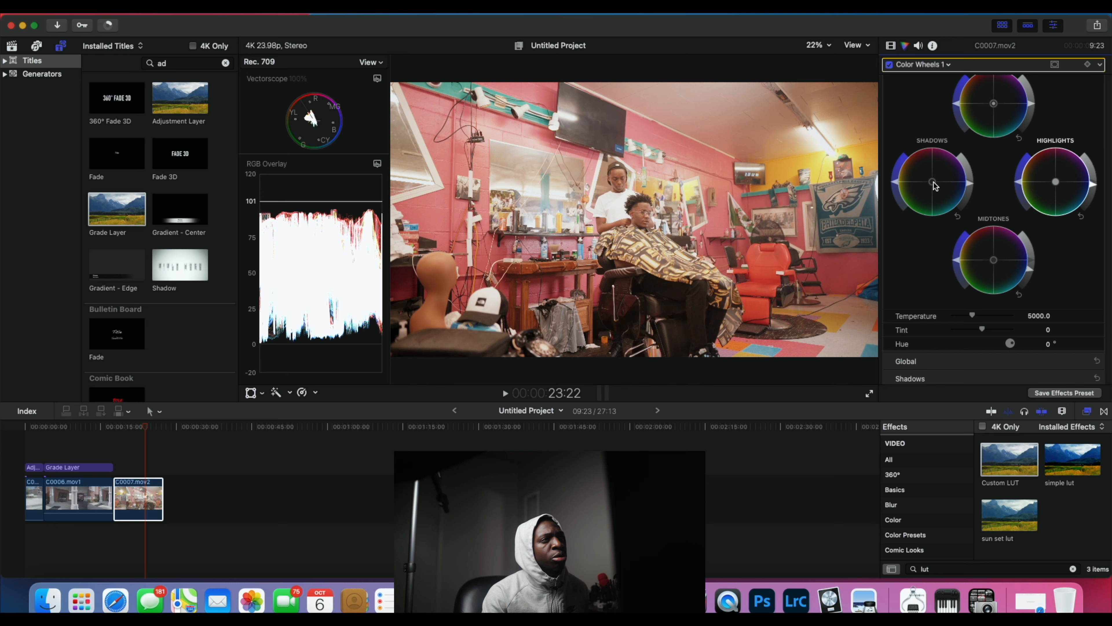
mouse_move(934, 186)
mouse_down()
mouse_move(958, 195)
mouse_move(949, 200)
mouse_up()
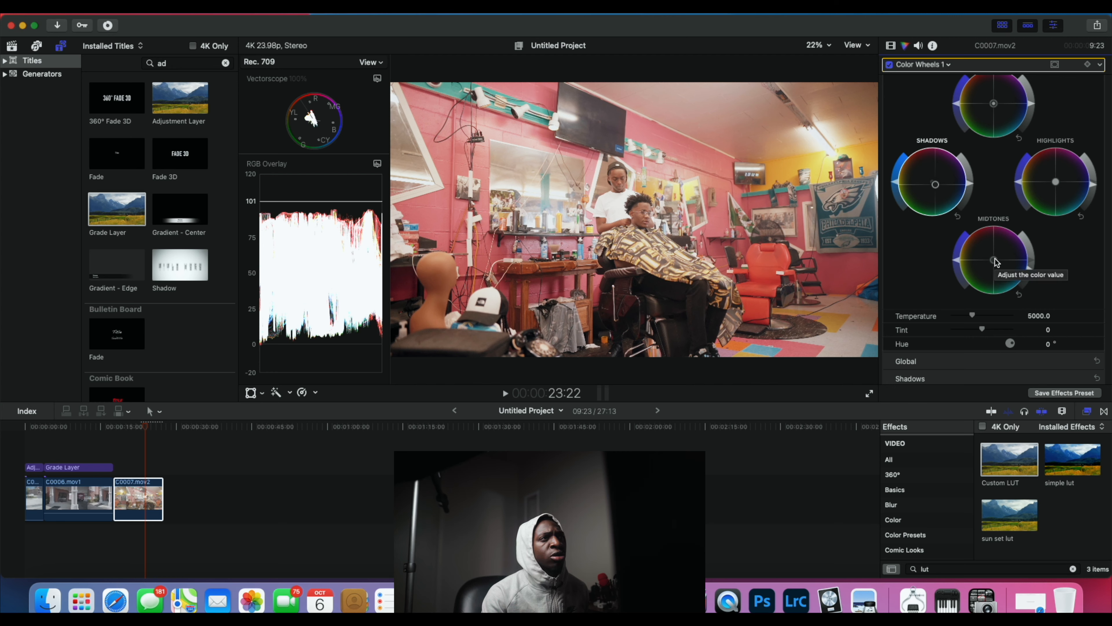
drag(994, 261, 992, 254)
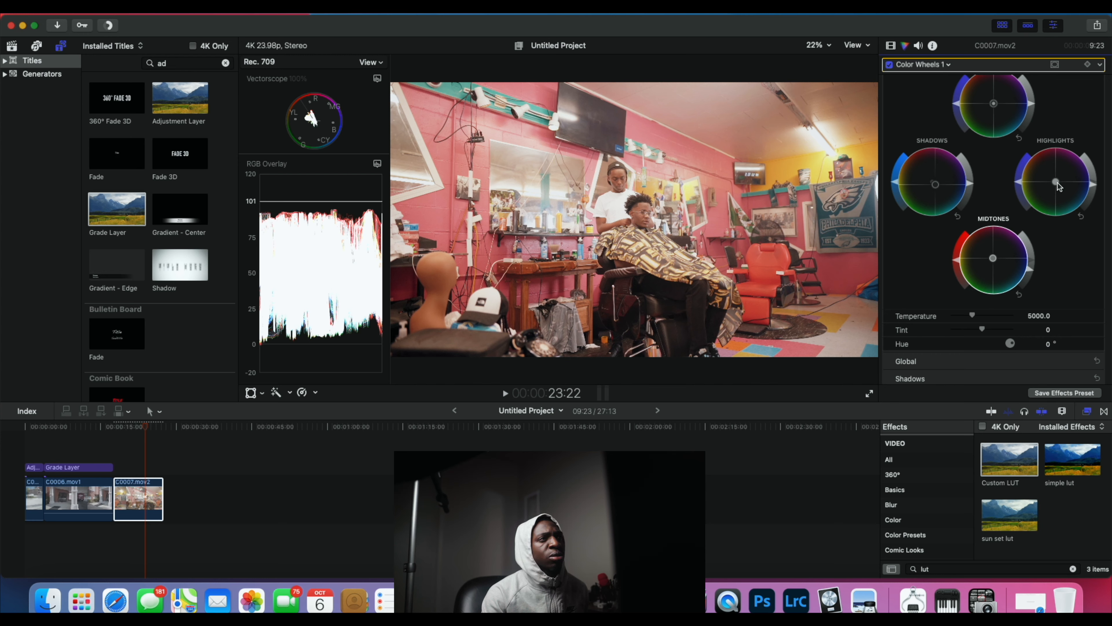
mouse_move(1059, 181)
mouse_down()
mouse_move(1055, 194)
mouse_move(1042, 178)
mouse_move(1064, 196)
mouse_up()
click(1064, 195)
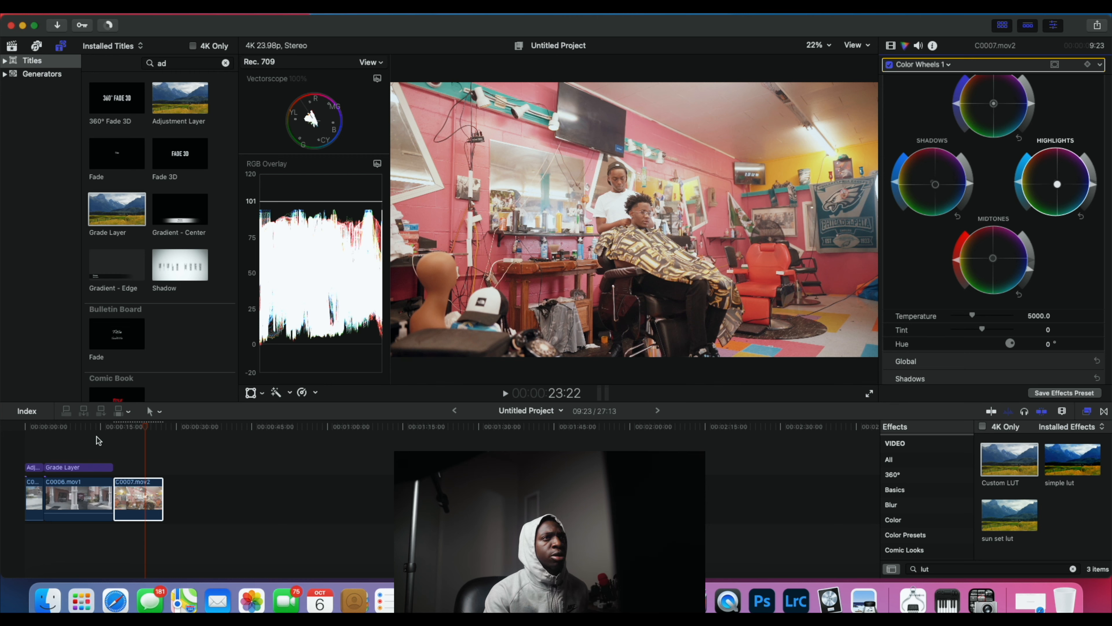
Step: Compare clip C0007.mov2 from its start in full screen with its effects turned off and on
drag(146, 431, 114, 428)
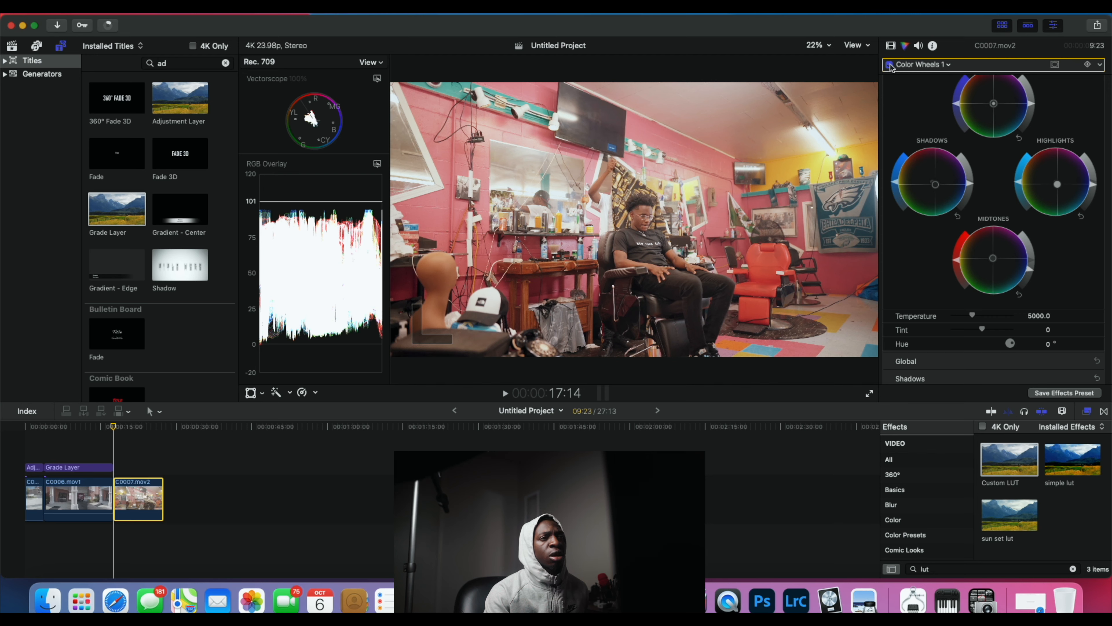
click(890, 46)
click(889, 65)
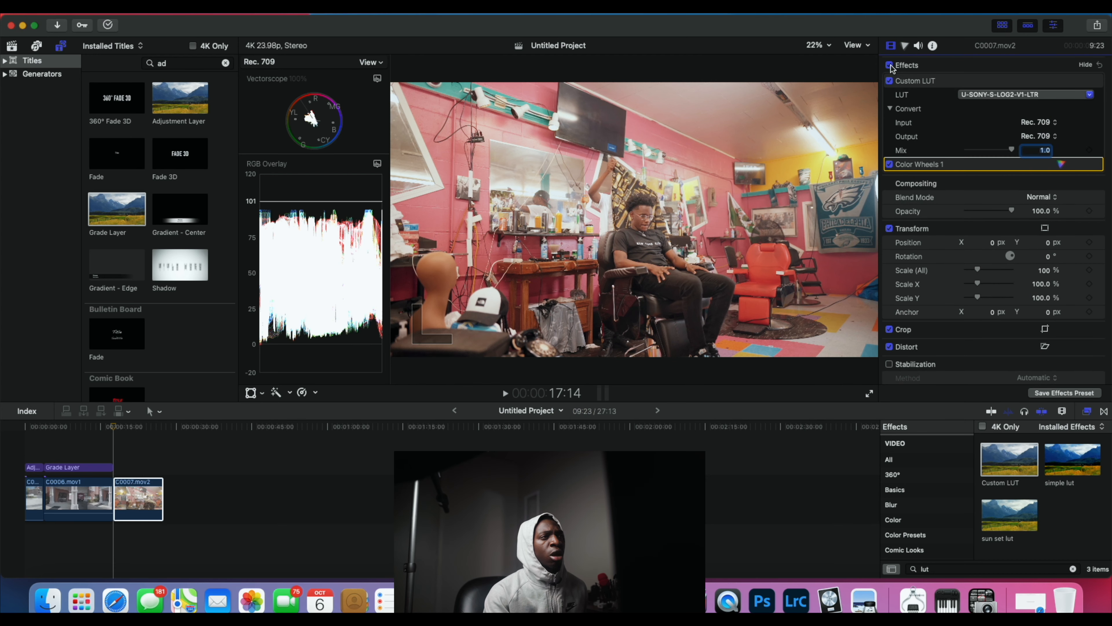
click(869, 393)
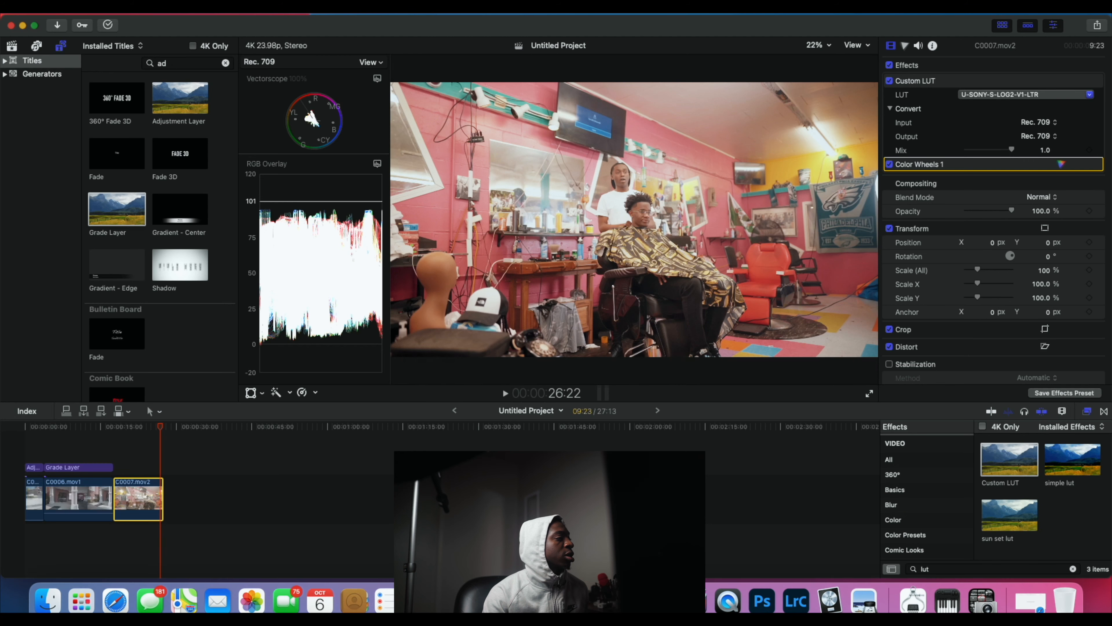
Step: Place a Grade Layer above clip C0007.mov2 with the ABYSS custom LUT and set its mix to 0.41
drag(168, 434, 113, 439)
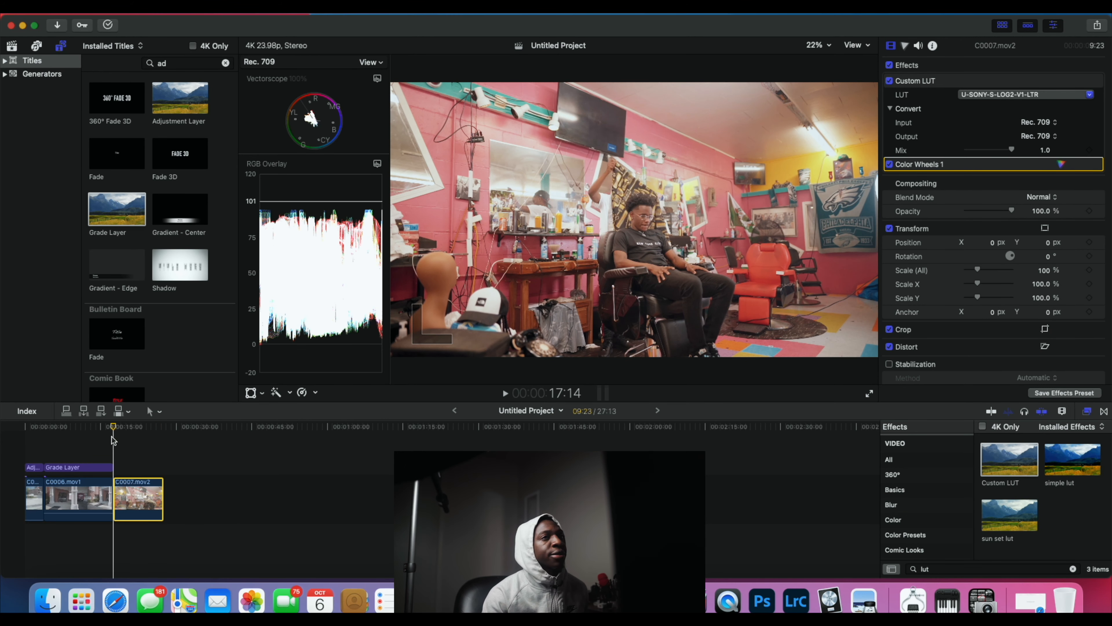
drag(104, 224, 125, 455)
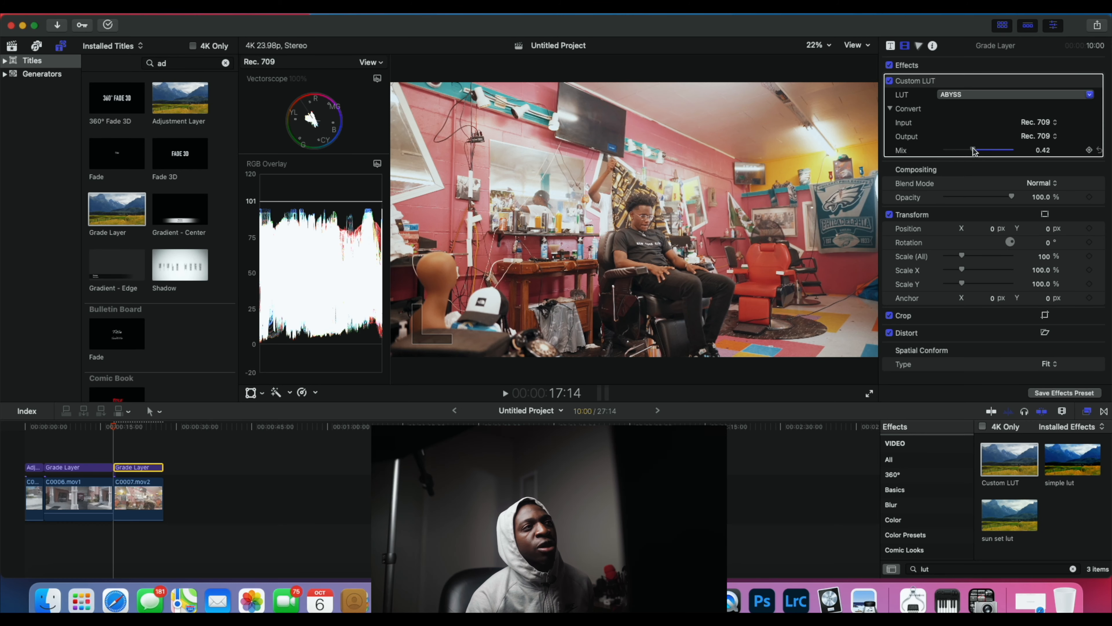
drag(973, 151, 972, 150)
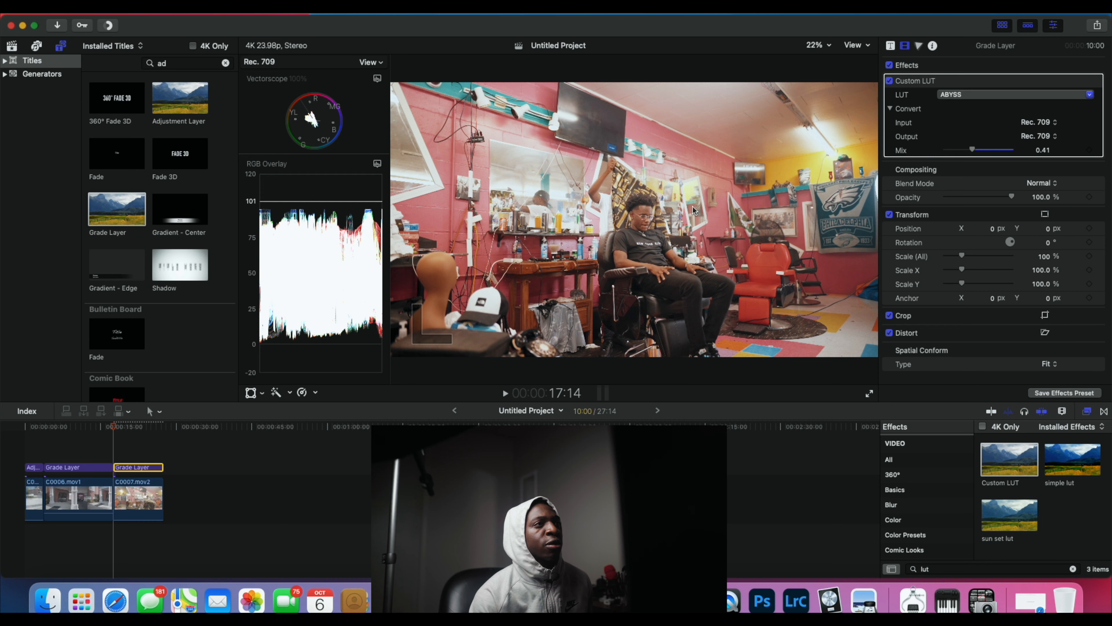
Step: Compare the barbershop shot with the grade layer's effects off and on, and enlarge the vectorscope
click(890, 65)
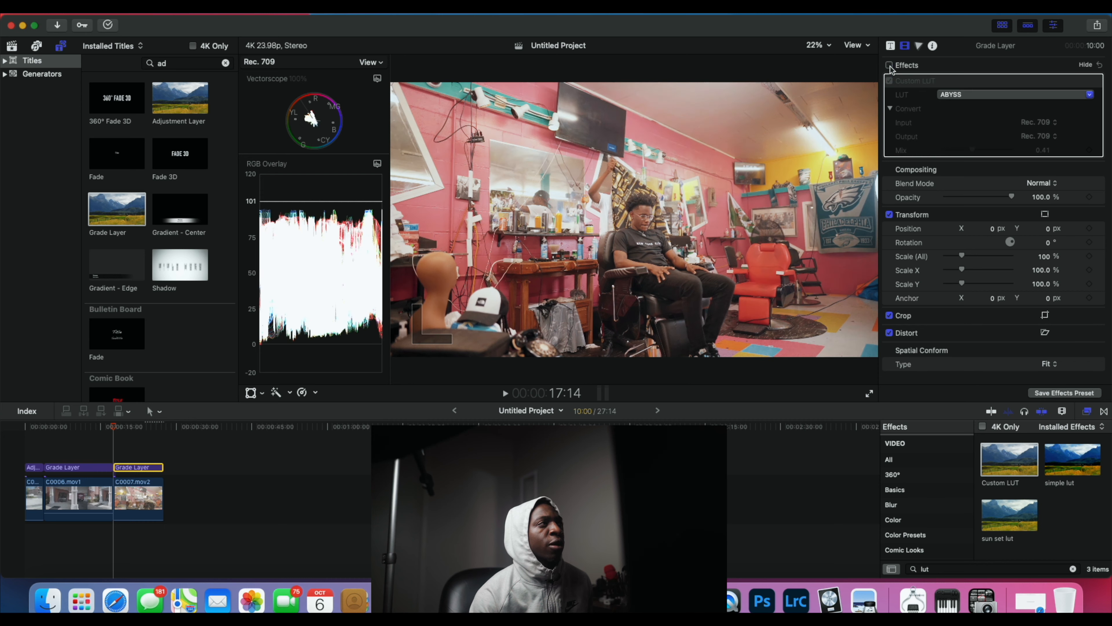
click(889, 65)
click(889, 65)
click(890, 65)
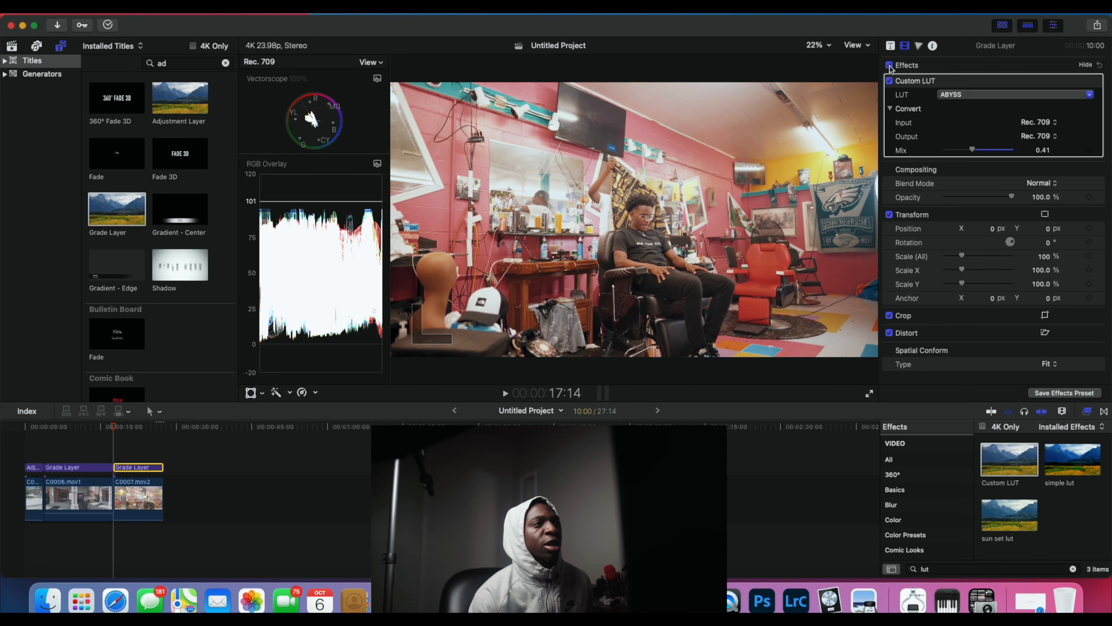
click(889, 65)
click(889, 65)
click(889, 65)
click(889, 66)
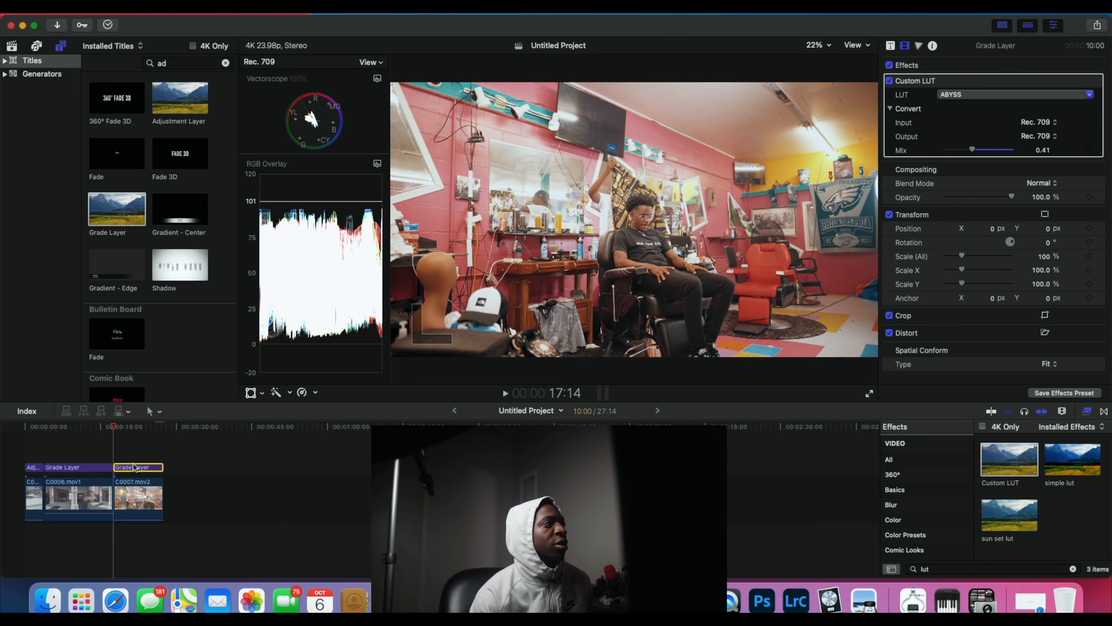
drag(316, 159, 355, 323)
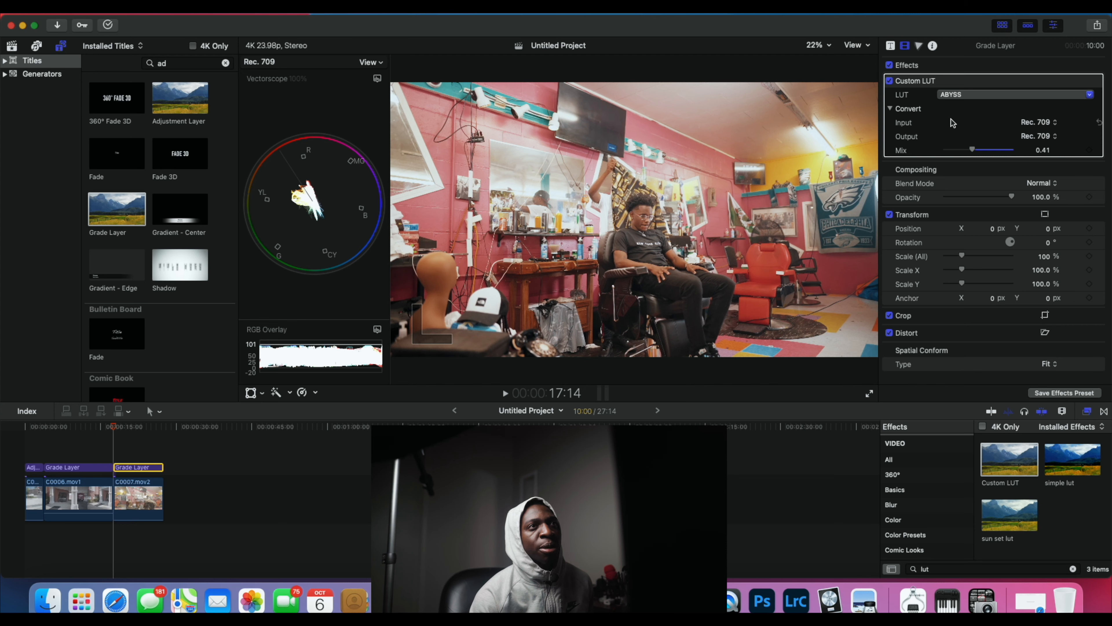
Step: Add Hue/Saturation Curves to the Grade Layer above clip C0007.mov2, sample a color in the shot, and slightly nudge the red Hue vs Hue point
click(919, 46)
click(920, 65)
click(918, 127)
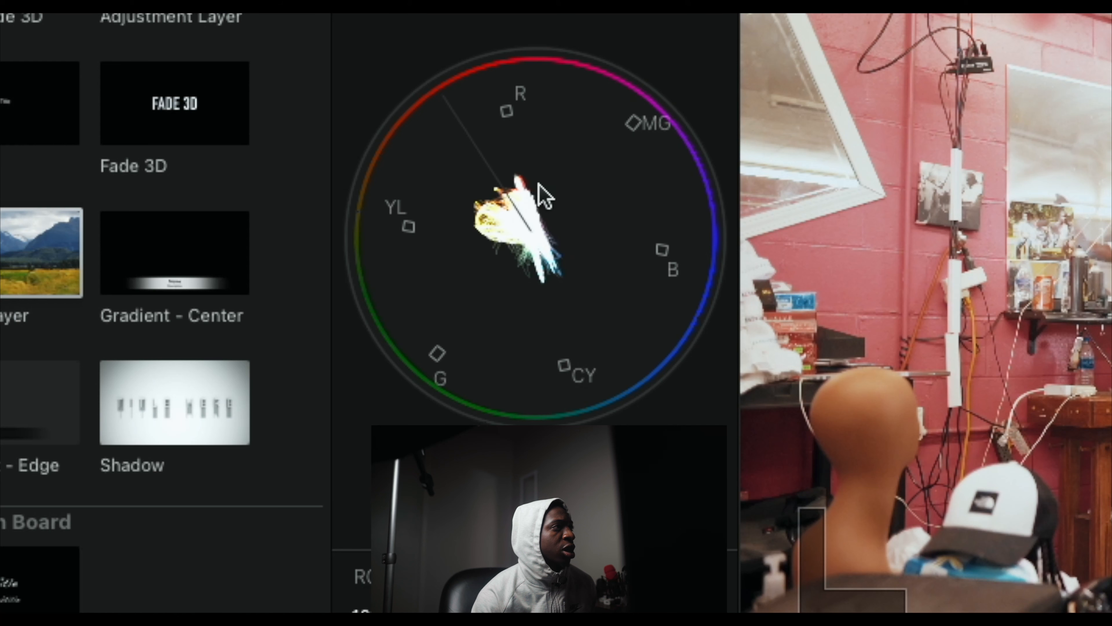
click(504, 201)
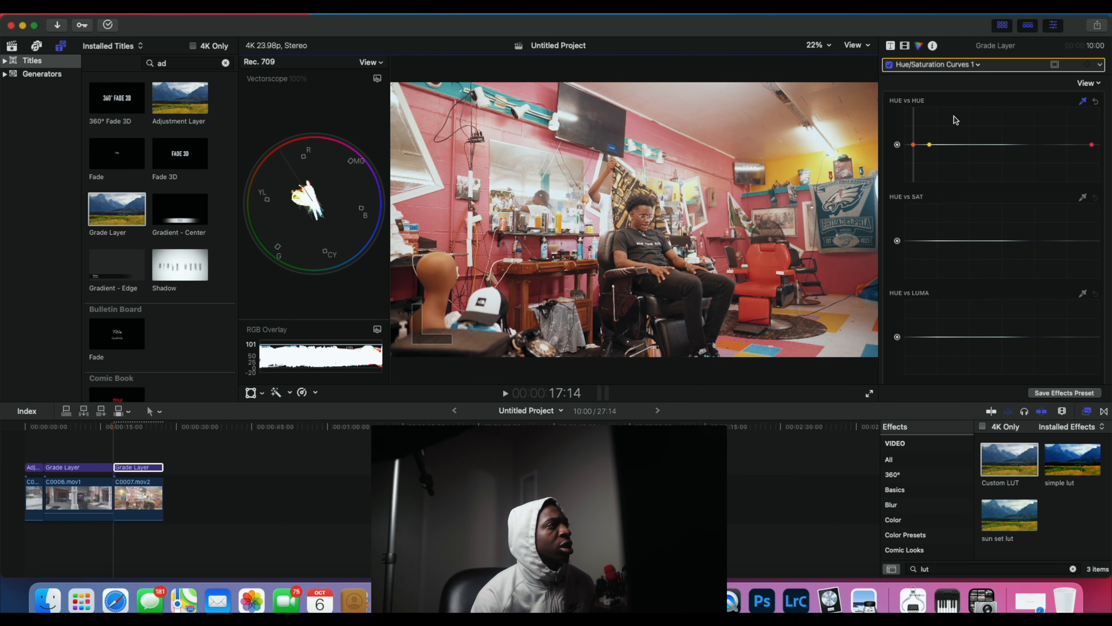
click(913, 144)
drag(914, 144, 913, 143)
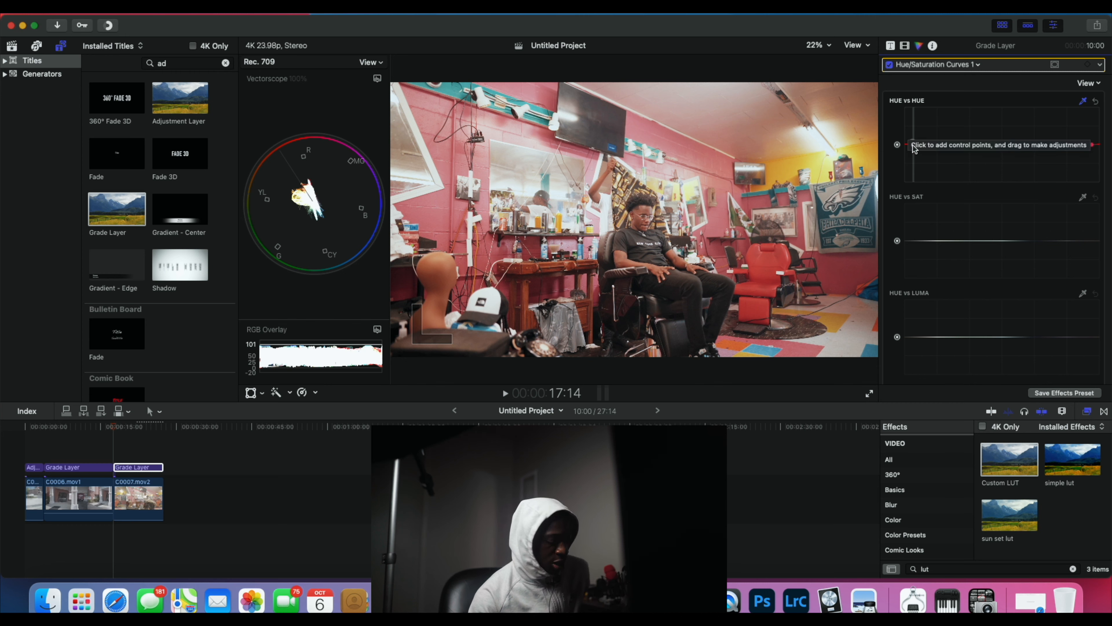
drag(914, 144, 914, 146)
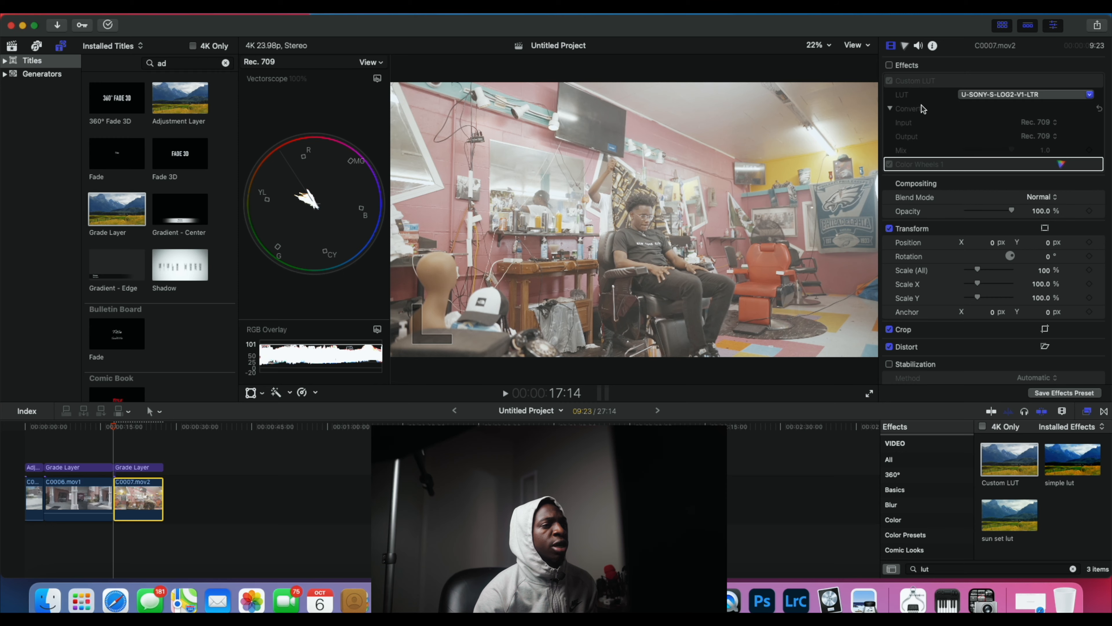
Step: Compare clip C0007.mov2 in full-screen playback with its effects turned off and on
click(869, 396)
key(space)
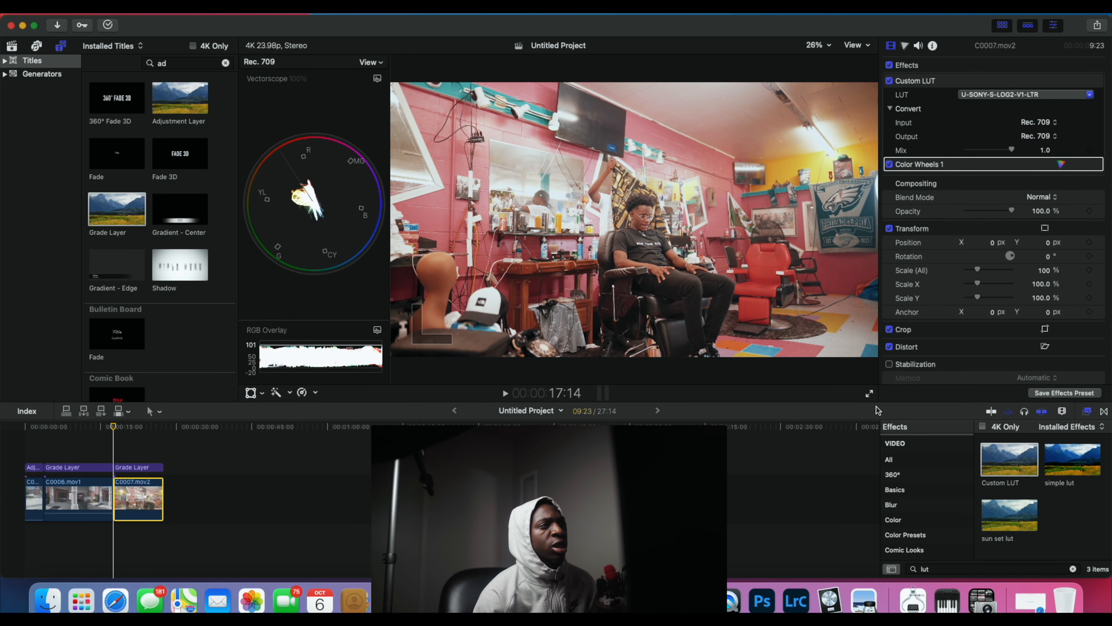
click(869, 394)
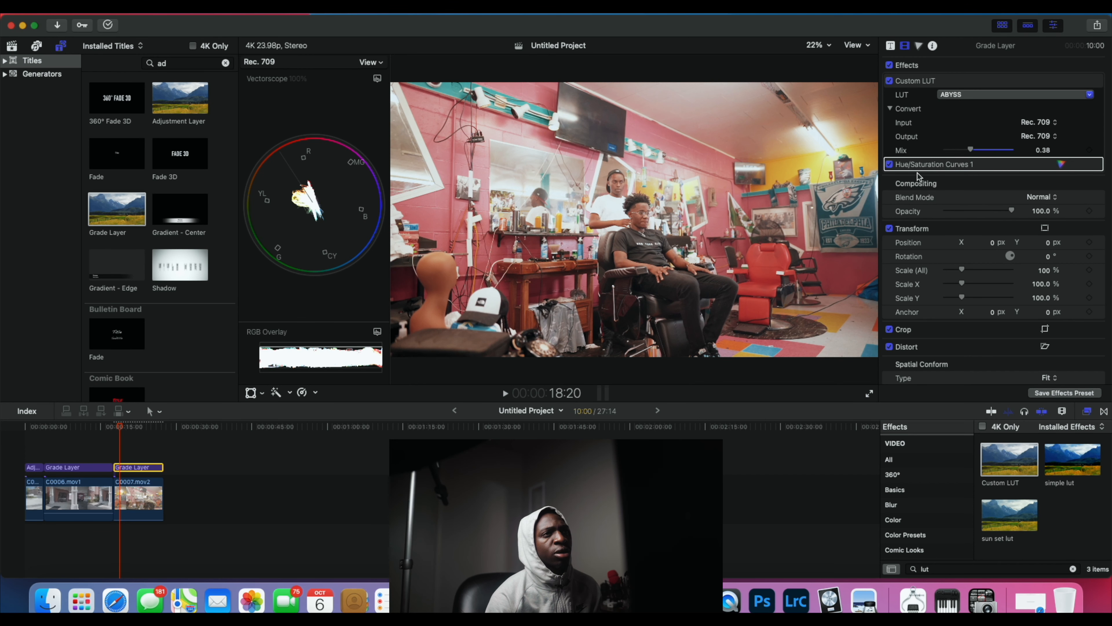
Step: Add a Color Wheels correction to the Grade Layer above clip C0007.mov2 and shift its global color slightly toward green
click(889, 164)
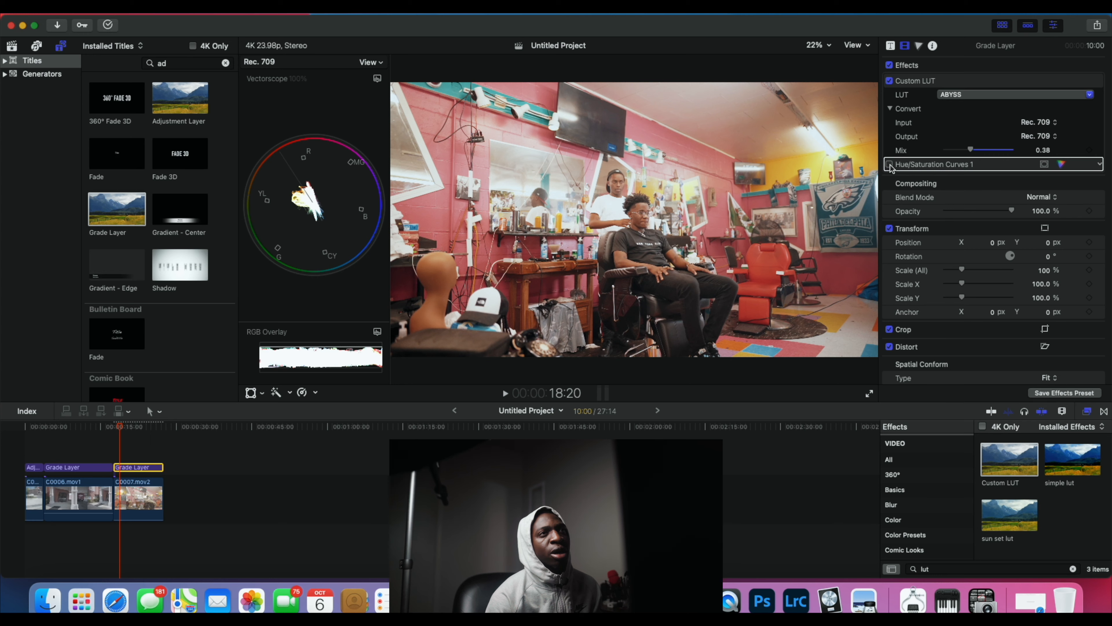
click(918, 48)
click(934, 64)
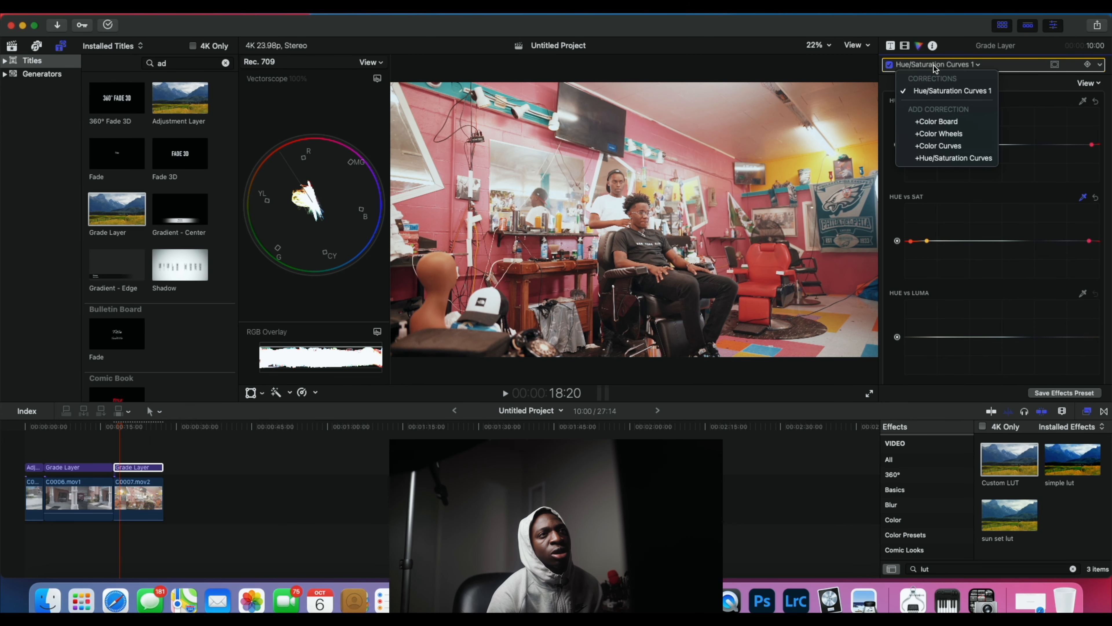
click(949, 136)
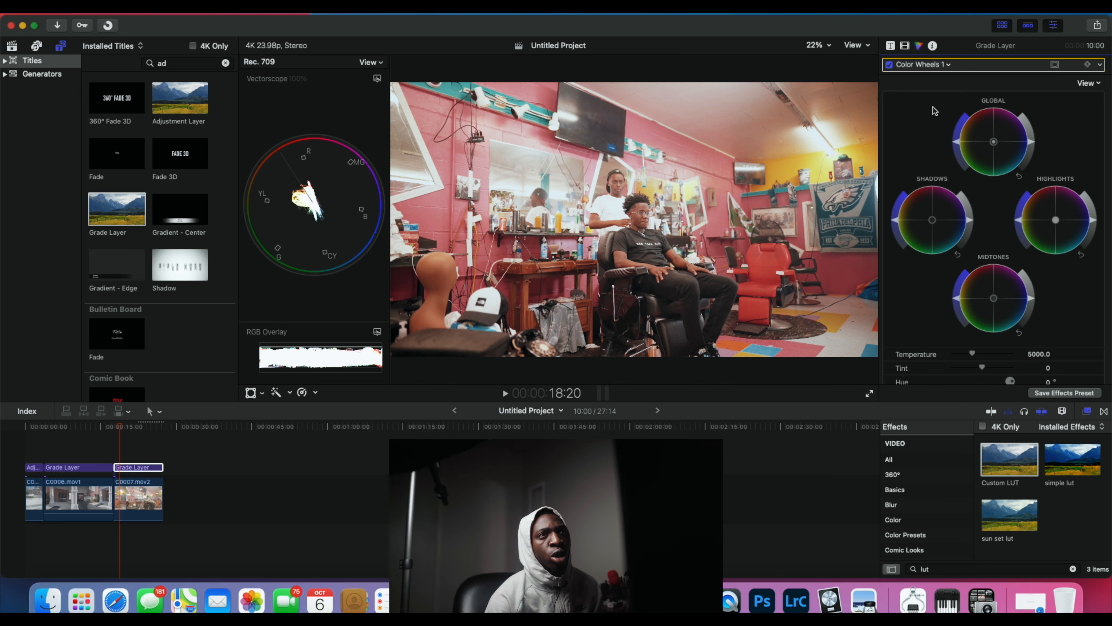
scroll(963, 166, down, 2)
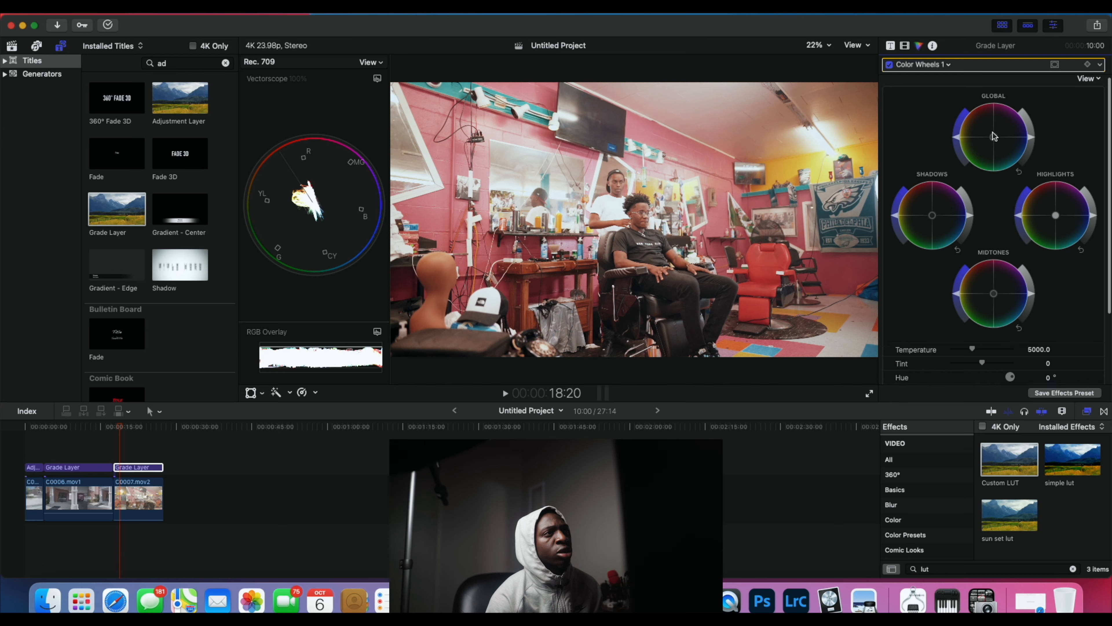
mouse_move(996, 126)
mouse_down()
mouse_move(981, 142)
mouse_move(992, 125)
mouse_up()
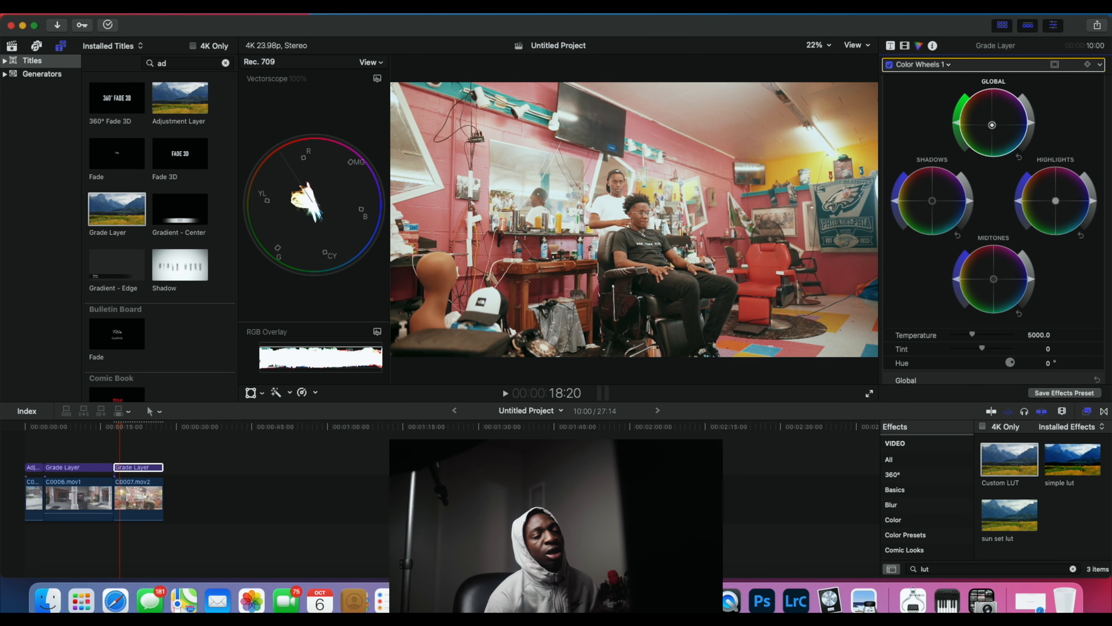
Step: Review the graded barbershop clip C0007.mov2 from its start in full screen
click(113, 427)
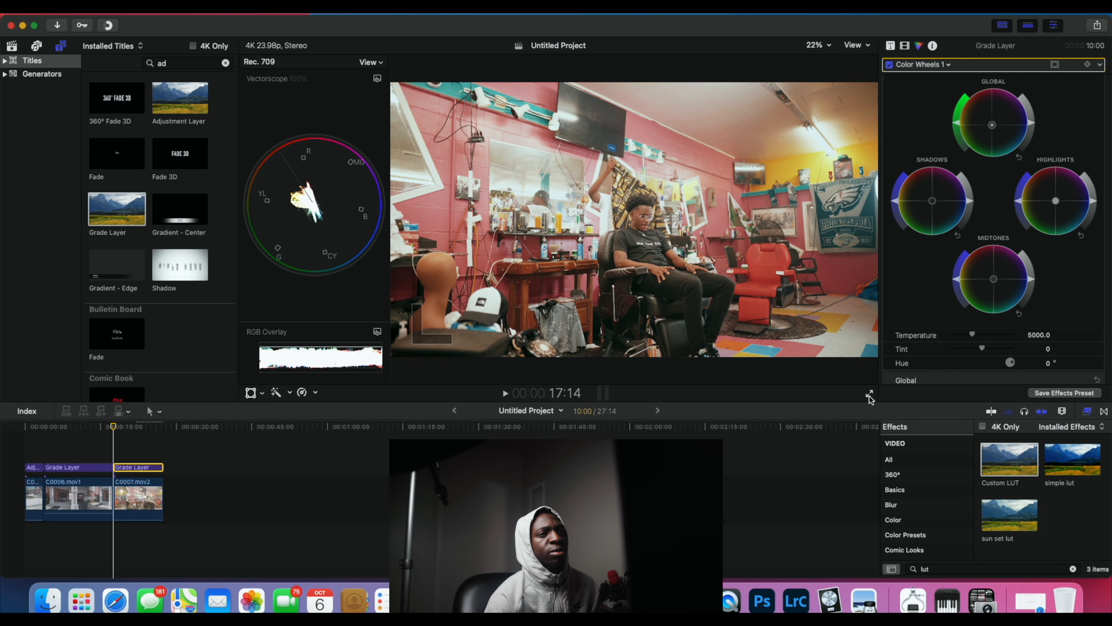
click(906, 45)
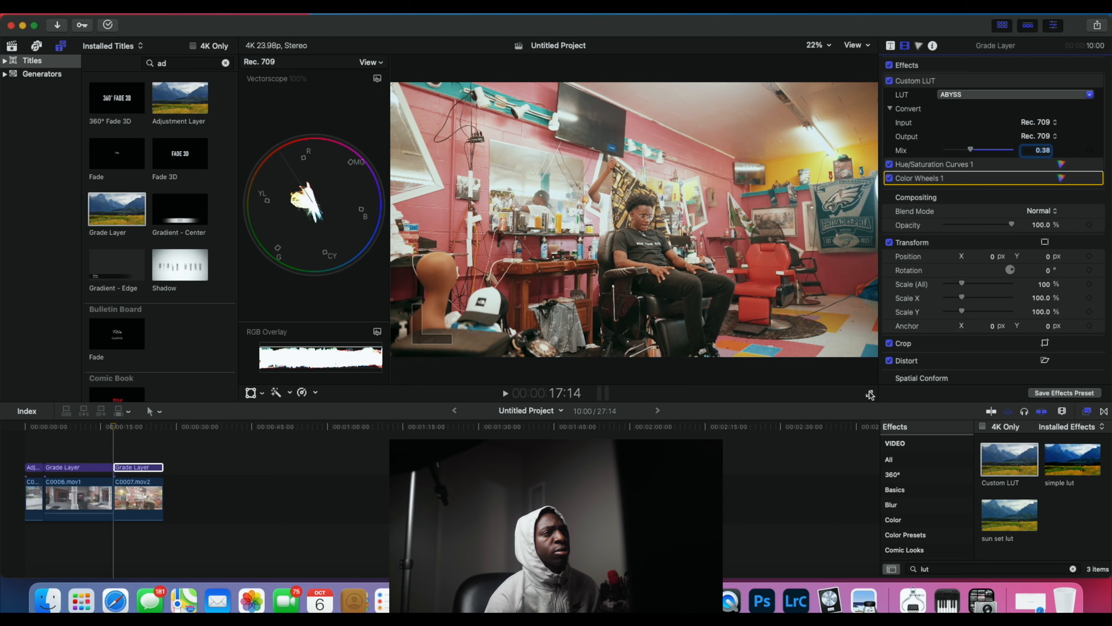
click(870, 395)
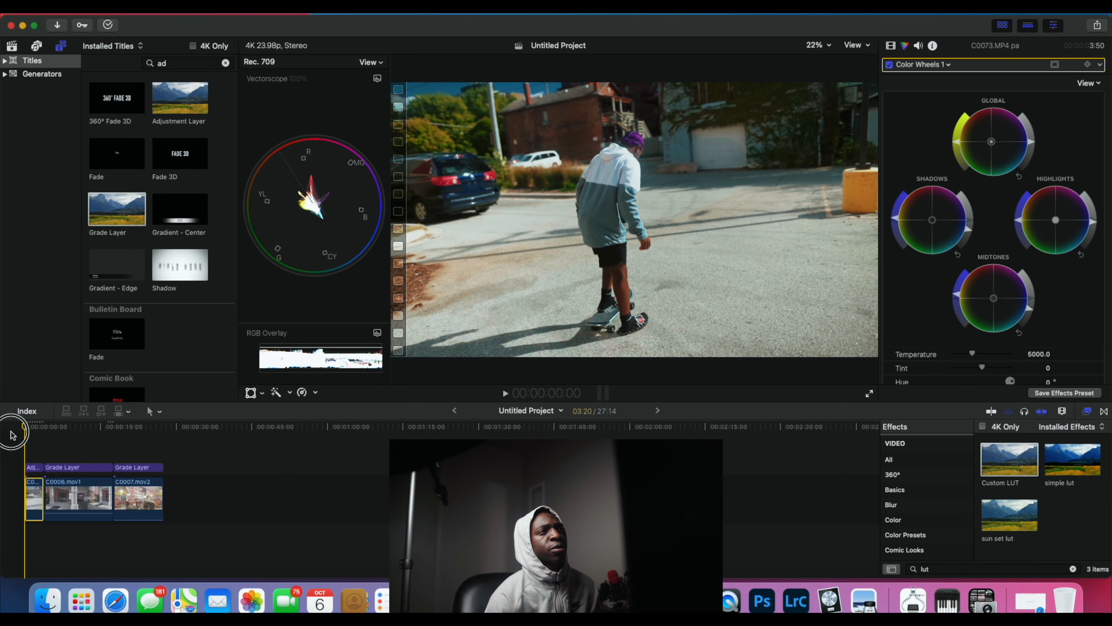
Step: Play the graded timeline from the beginning, and replay it in full screen with the effects turned off
key(space)
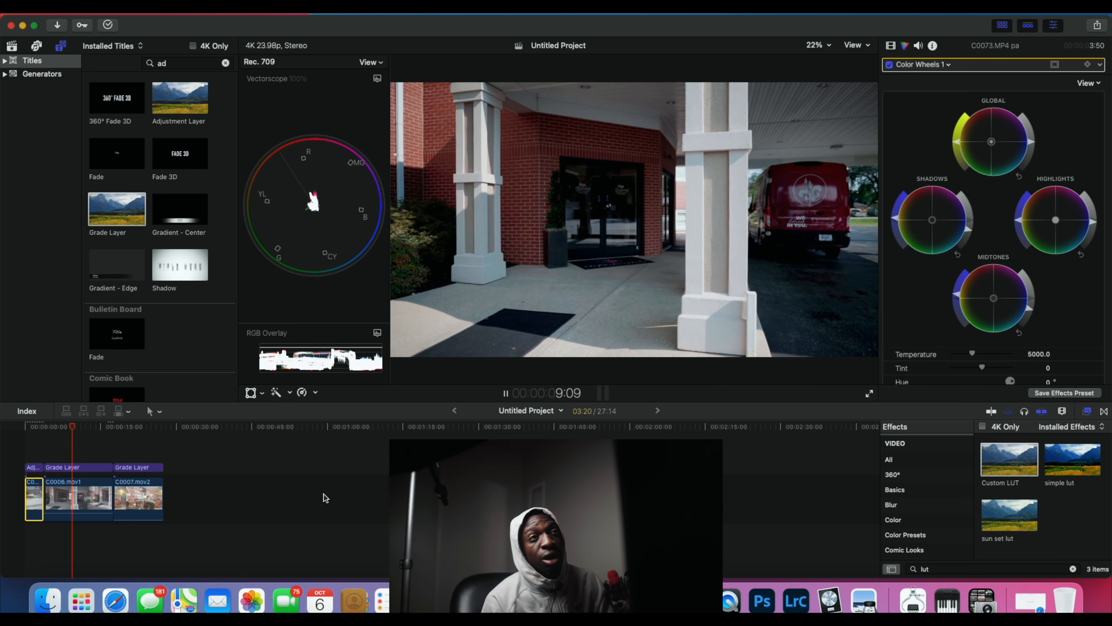
click(27, 427)
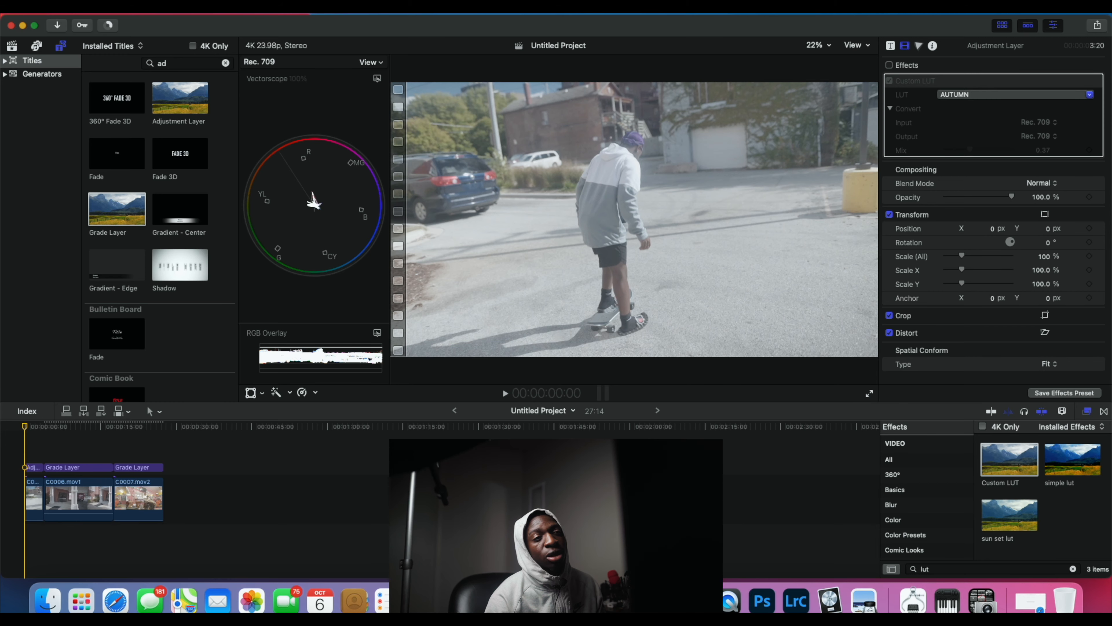
click(869, 395)
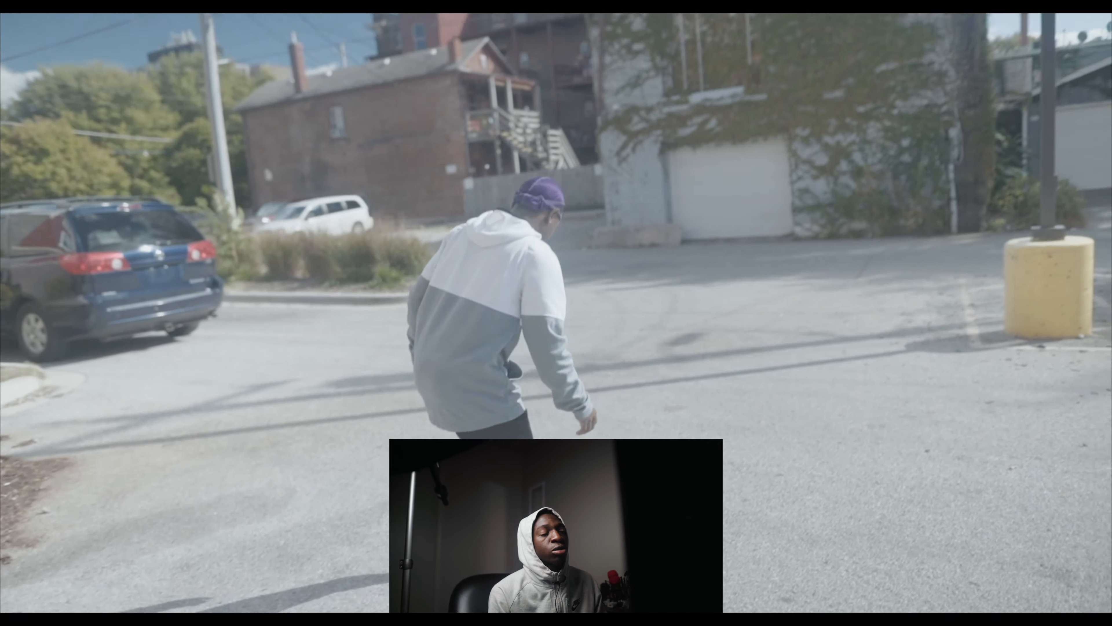